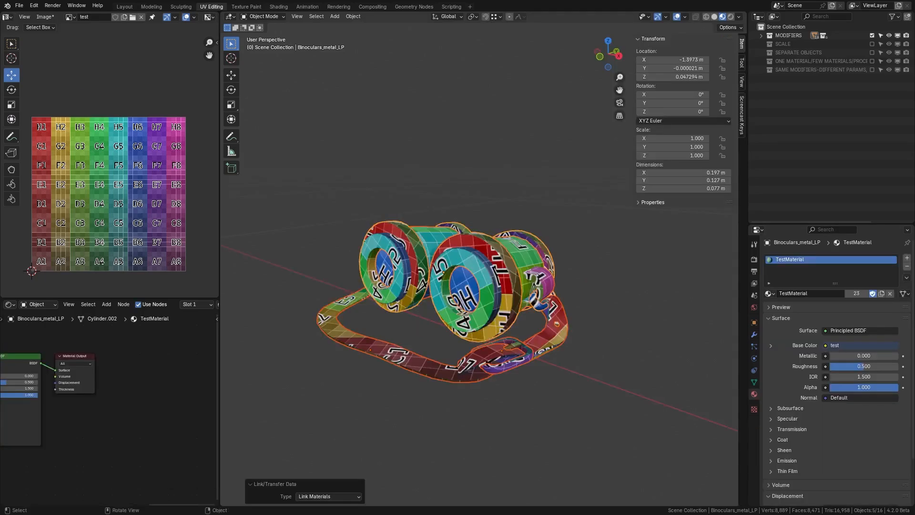
Select the binoculars' metal body and expand its Bevel modifier to examine the settings alongside the test texture on the lenses.
mouse_move(482, 357)
middle_down()
mouse_move(465, 357)
mouse_move(480, 357)
middle_up()
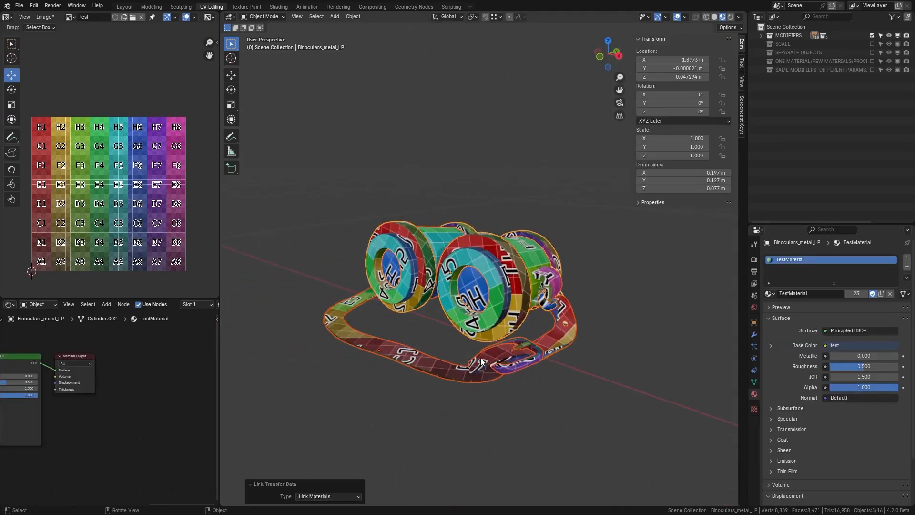
click(497, 292)
scroll(494, 292, up, 3)
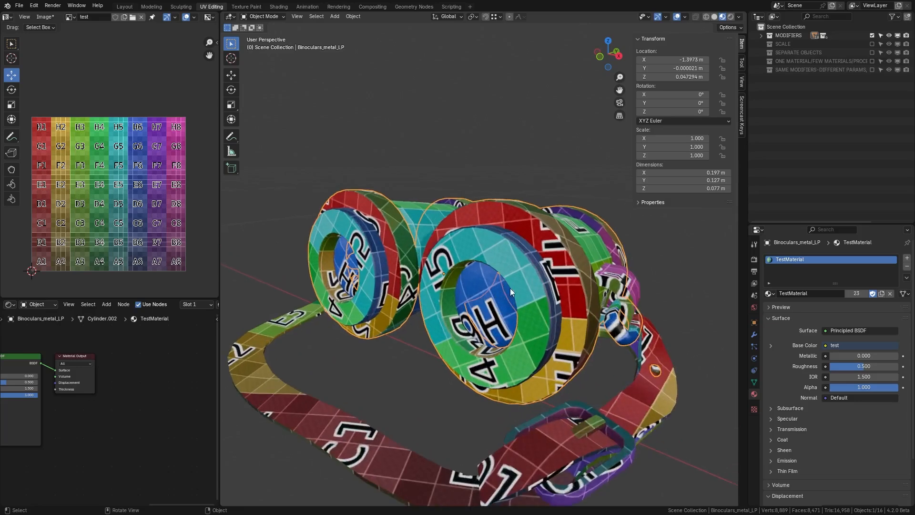
middle_drag(513, 289, 558, 290)
click(754, 334)
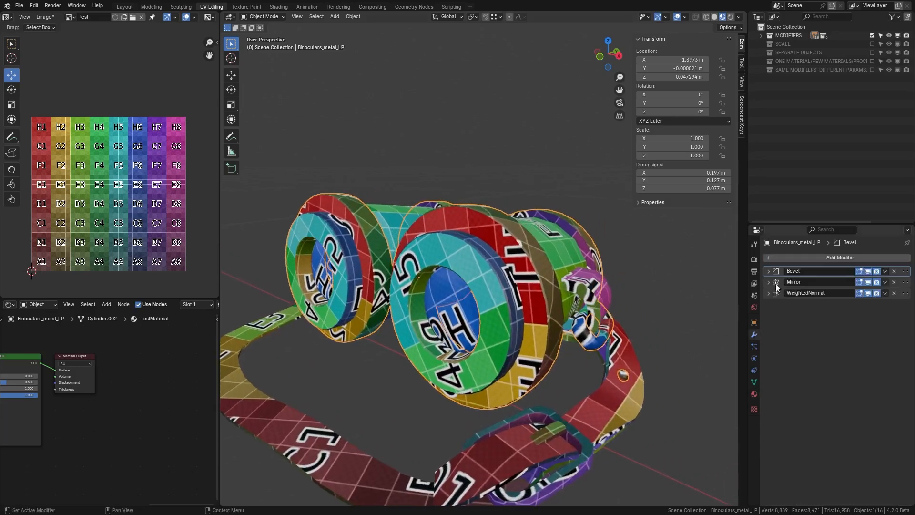
click(769, 271)
scroll(534, 313, up, 1)
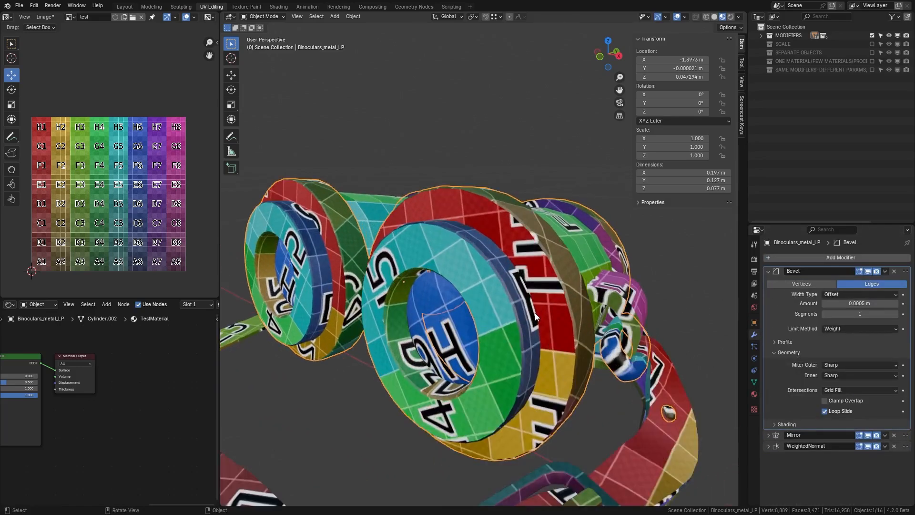
scroll(536, 313, up, 2)
middle_drag(535, 312, 564, 324)
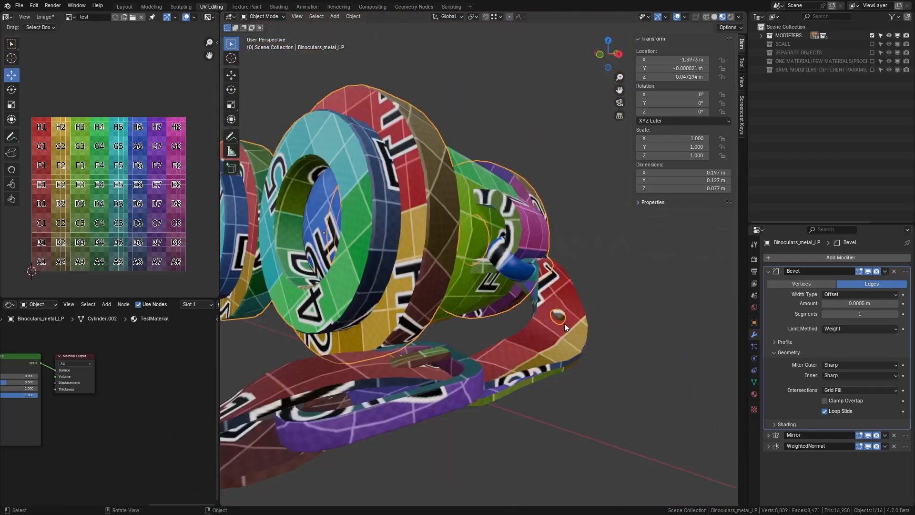
Select the metal strap buckle, frame it in the view and open its mesh in Edit Mode for inspection.
scroll(548, 329, down, 4)
click(466, 316)
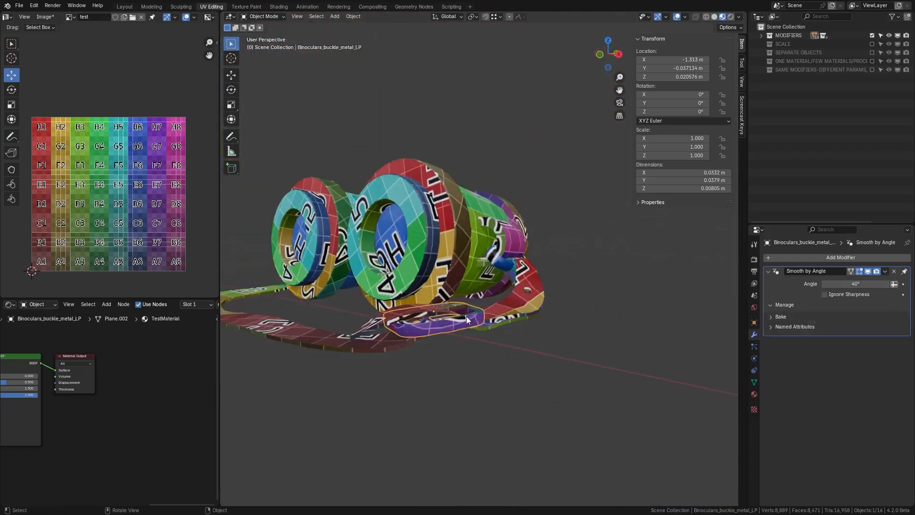
key(KP_Decimal)
middle_drag(467, 316, 549, 323)
key(Tab)
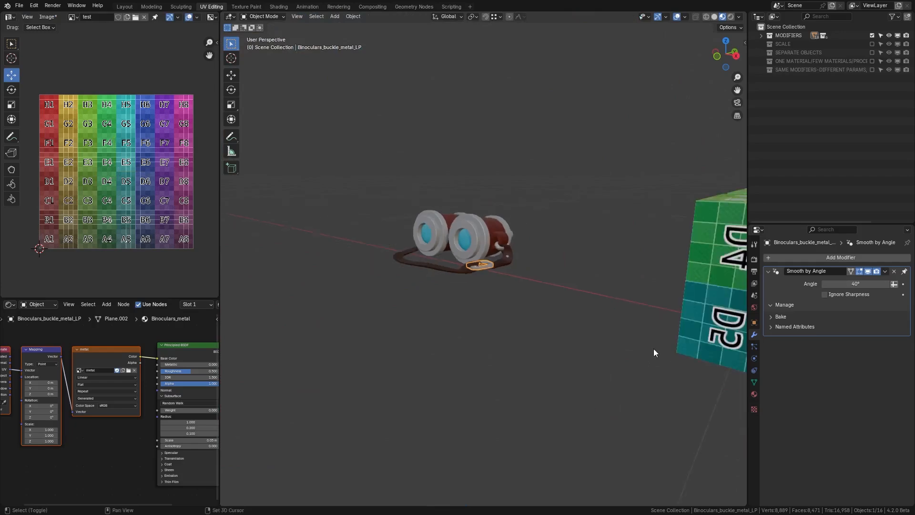
Select the binoculars' wooden body and switch its Mirror modifier's viewport display off and on to compare both states.
middle_drag(653, 349, 555, 330)
click(572, 341)
click(869, 271)
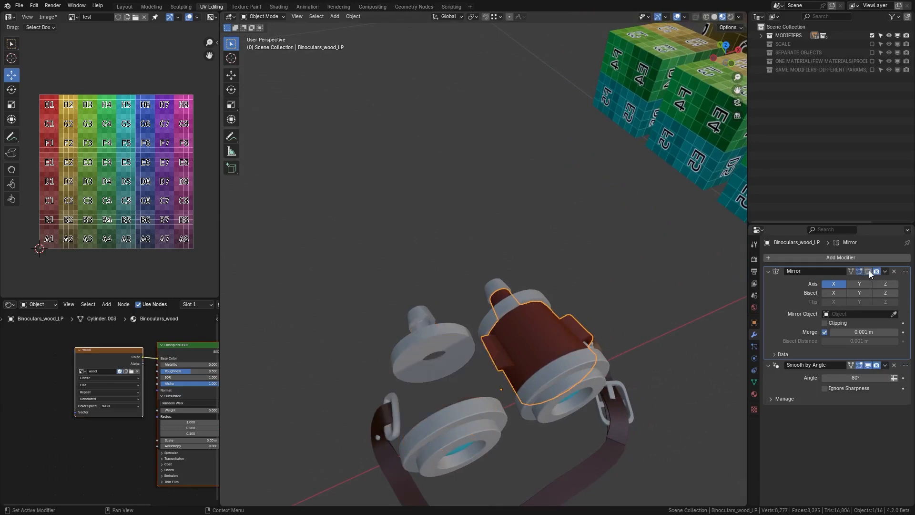
click(868, 271)
click(868, 271)
click(868, 271)
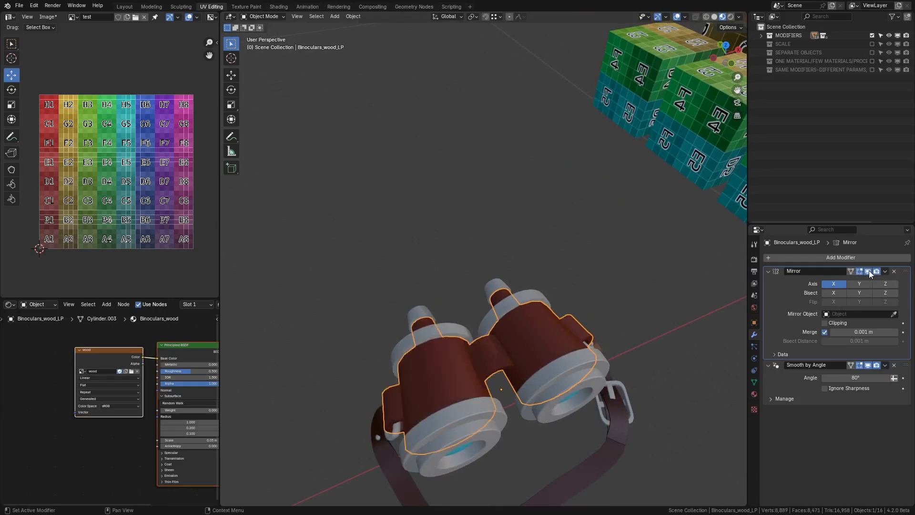
Select the arrayed row of cubes and inspect its mesh and UV layout in Edit Mode, returning to Object Mode.
scroll(667, 284, down, 4)
shift+middle_drag(640, 262, 419, 318)
mouse_move(538, 314)
middle_down()
mouse_move(539, 284)
mouse_move(509, 271)
mouse_move(501, 290)
mouse_move(535, 292)
middle_up()
scroll(500, 272, up, 3)
click(514, 293)
key(ctrl+Tab)
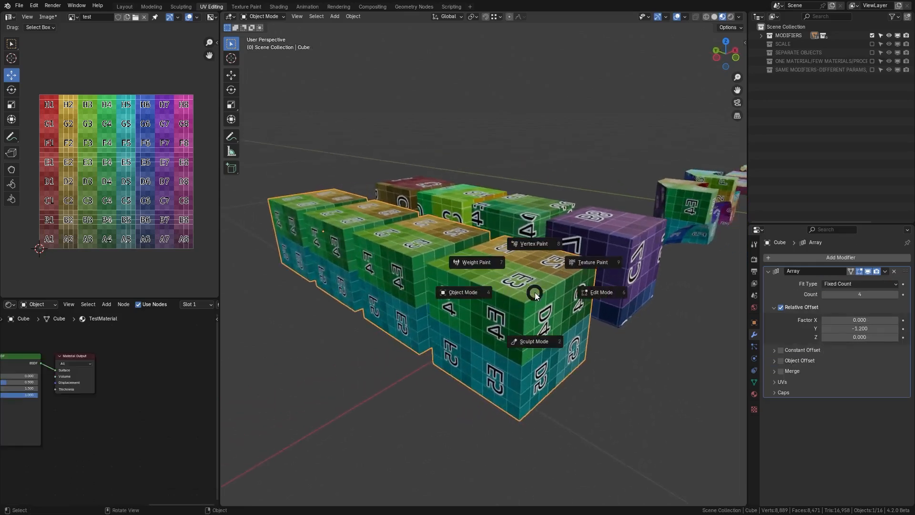
click(583, 292)
key(ctrl+Tab)
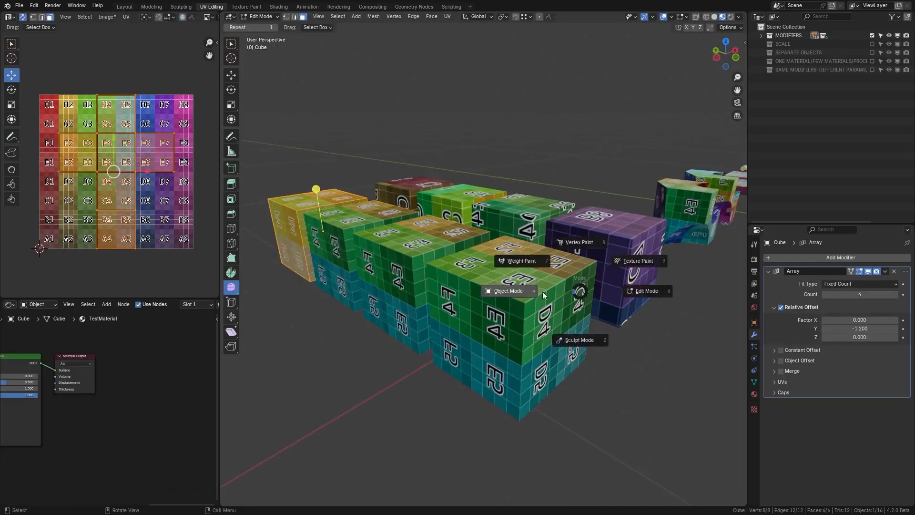
click(542, 291)
Select the neighbouring row of cubes without a modifier and check its UV islands in Edit Mode.
click(627, 241)
middle_drag(628, 242, 528, 262)
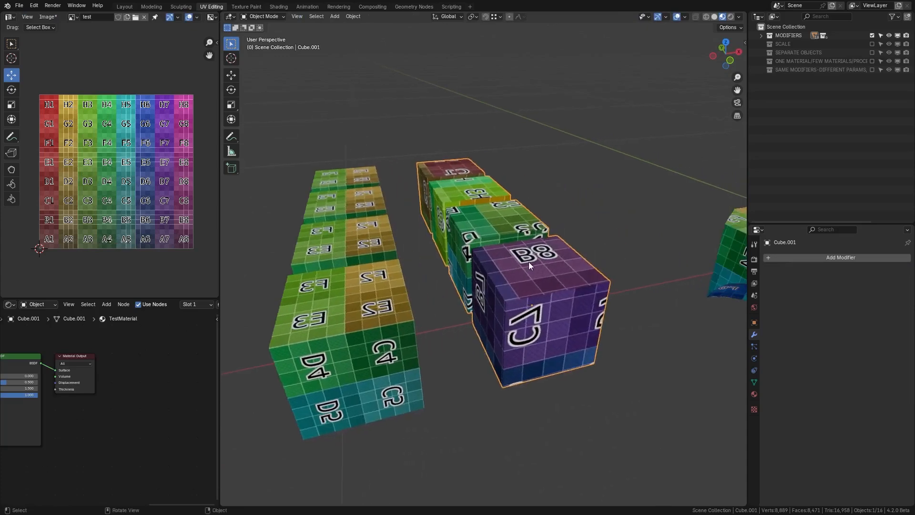
key(Tab)
key(Tab)
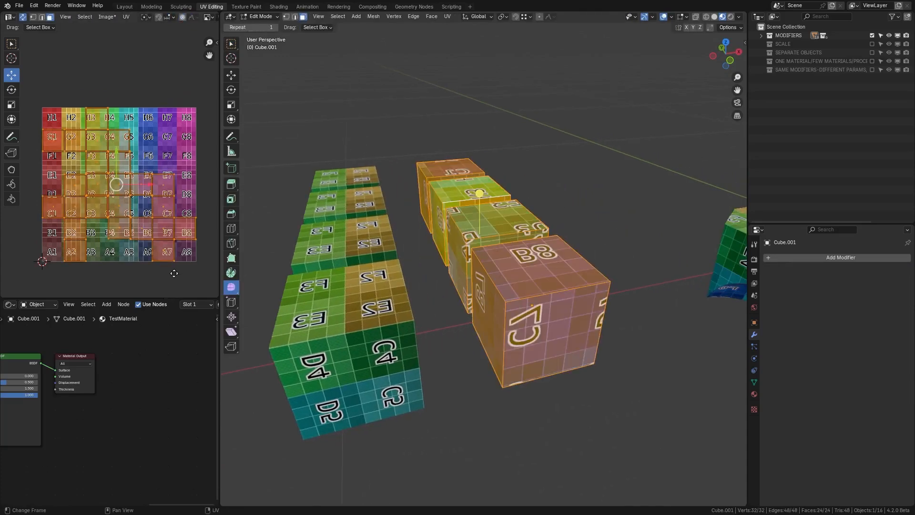
scroll(544, 273, down, 1)
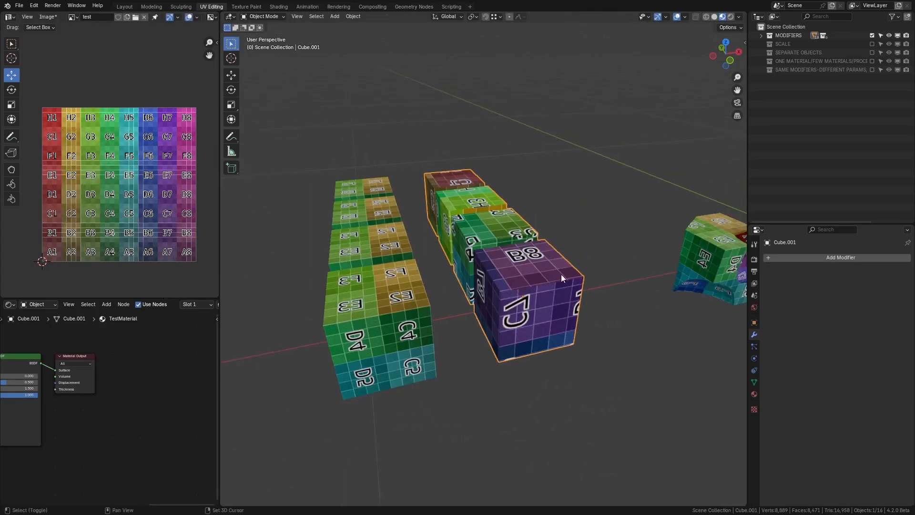
Select the cube with the two Boolean modifiers and reveal it in the outliner among its cutter objects.
shift+middle_drag(649, 270, 396, 272)
scroll(571, 278, up, 2)
middle_drag(572, 278, 438, 279)
click(438, 280)
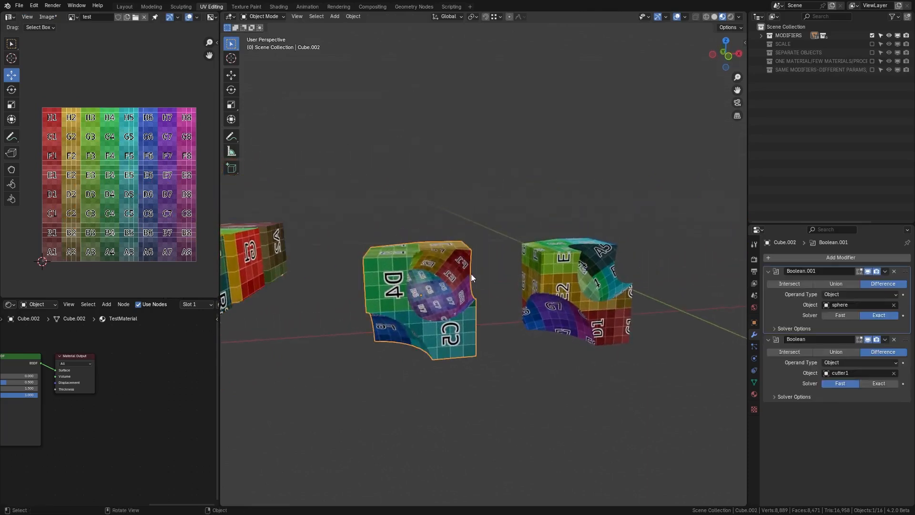
key(period)
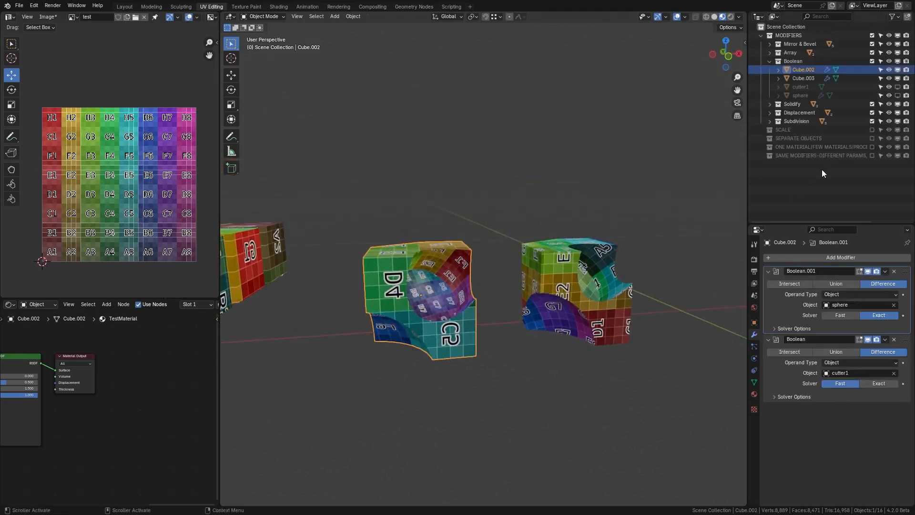
mouse_move(526, 270)
middle_down()
mouse_move(542, 279)
mouse_move(519, 274)
mouse_move(532, 277)
middle_up()
Temporarily show the cutter1 and sphere Boolean cutters in the viewport, hide both again and examine the cut cube.
click(897, 86)
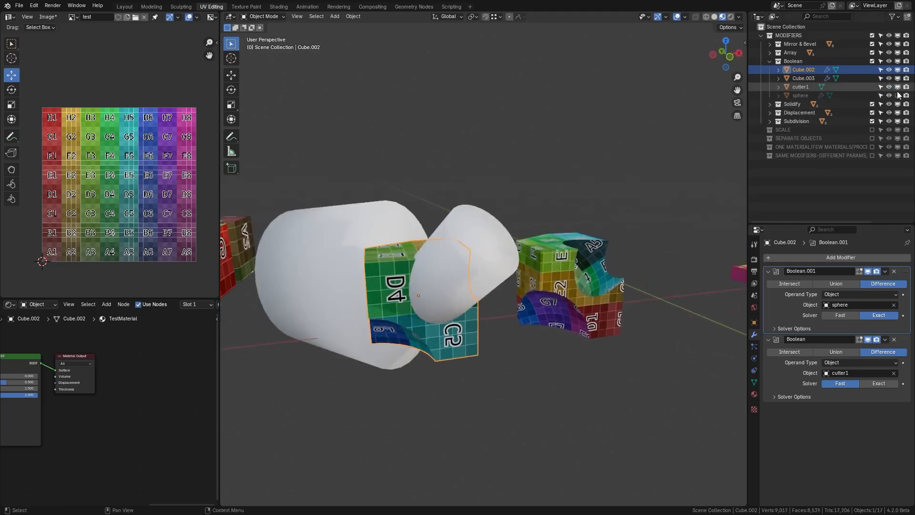
click(898, 95)
click(898, 95)
click(898, 86)
mouse_move(534, 294)
middle_down()
mouse_move(505, 302)
mouse_move(534, 284)
mouse_move(542, 292)
middle_up()
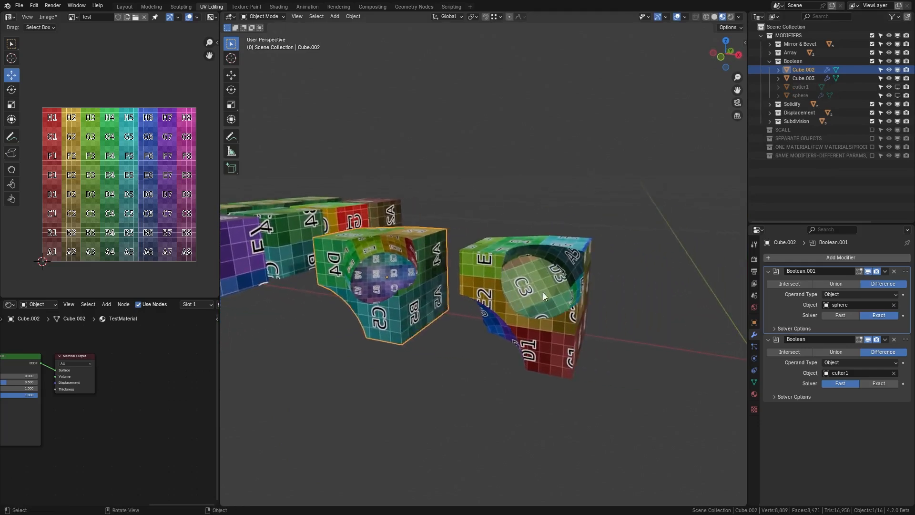
Select the second cut cube, Cube.003, inspect its mesh and UVs in Edit Mode and compare it with the first.
click(543, 293)
key(Tab)
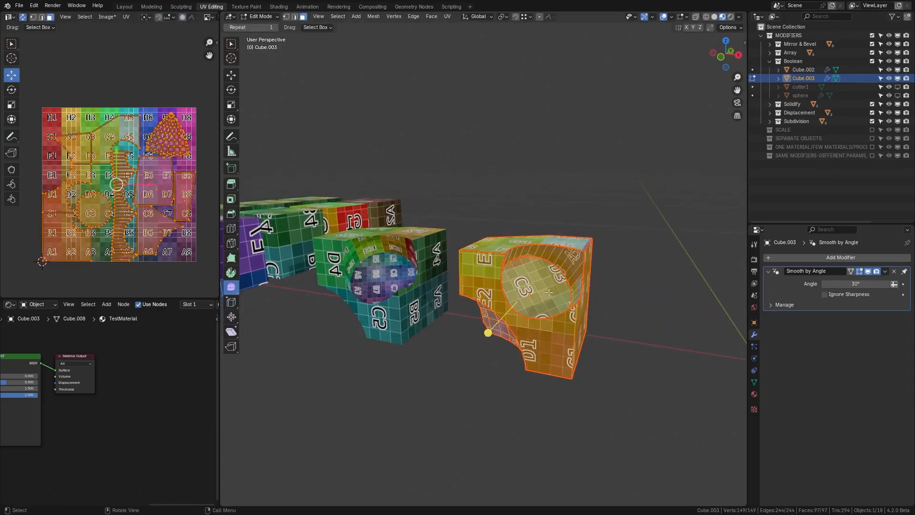
key(Tab)
middle_drag(430, 292, 460, 280)
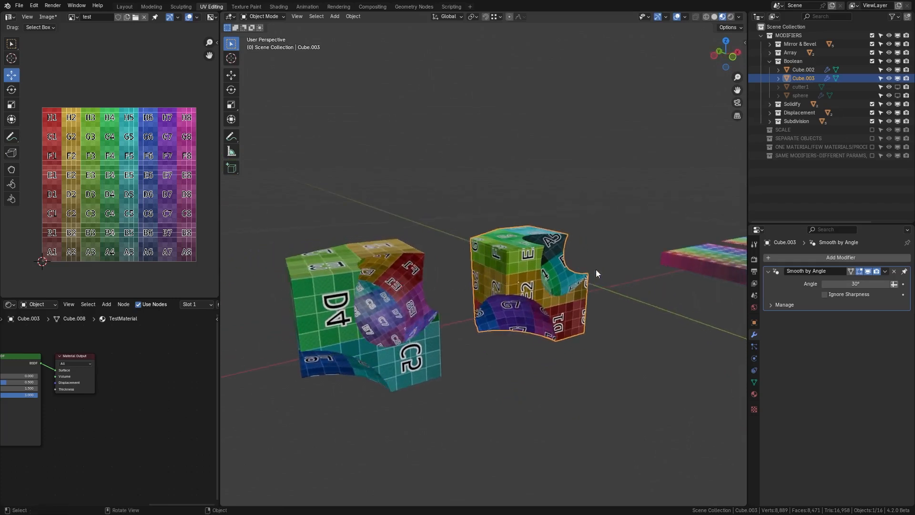
Select the thick plane with the Solidify modifier and frame it to examine its rim texture.
shift+middle_drag(669, 231, 449, 272)
shift+middle_drag(626, 255, 612, 309)
click(532, 331)
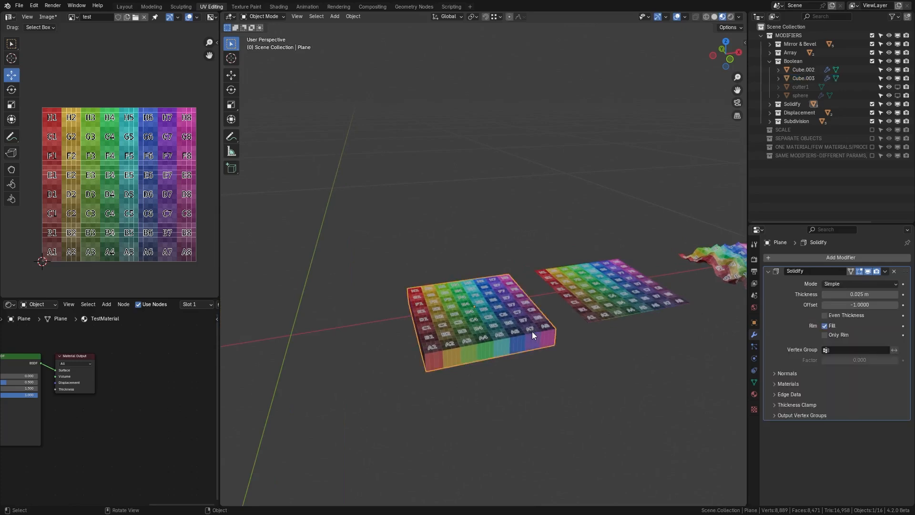
key(KP_Decimal)
scroll(532, 334, down, 4)
middle_drag(533, 334, 458, 417)
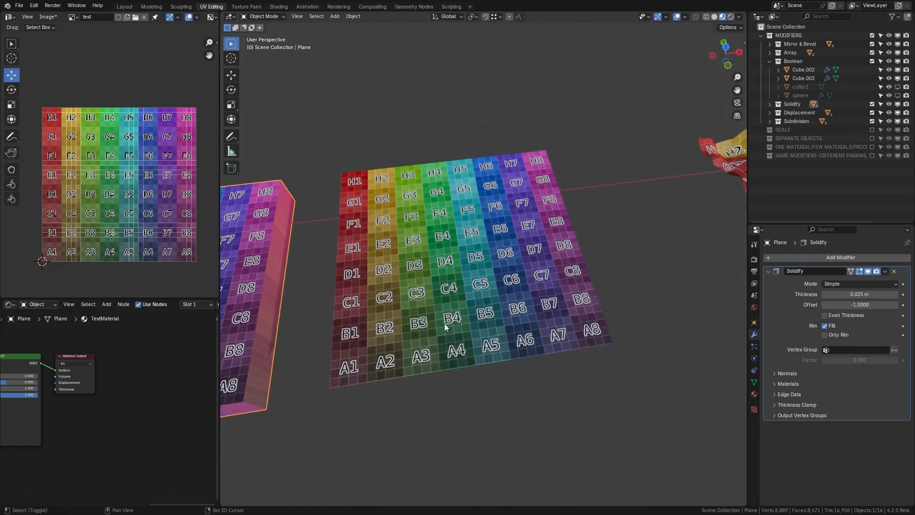
Examine the flat plane beside the solidified one from several angles.
middle_drag(444, 323, 537, 343)
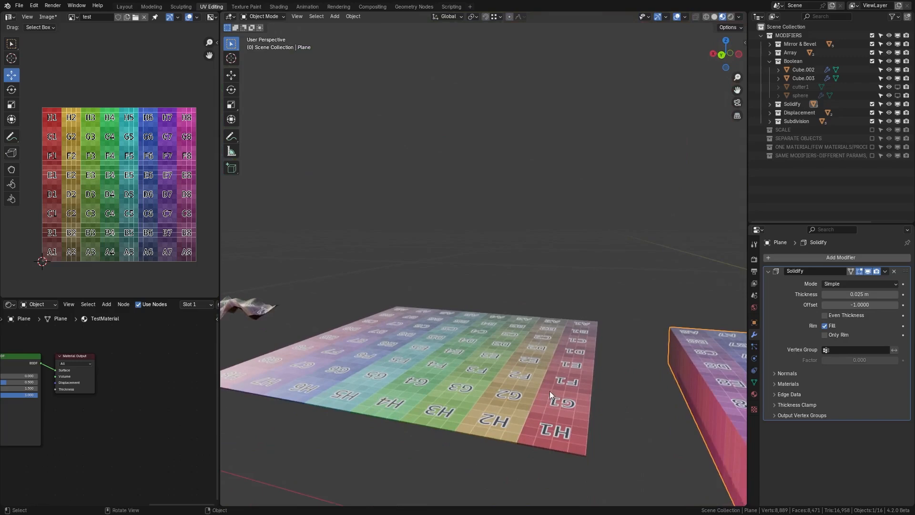
middle_drag(551, 392, 623, 341)
middle_drag(688, 327, 389, 365)
Select the plane with the Displace modifier and check its base mesh and UVs in Edit Mode.
click(478, 329)
click(555, 323)
click(341, 344)
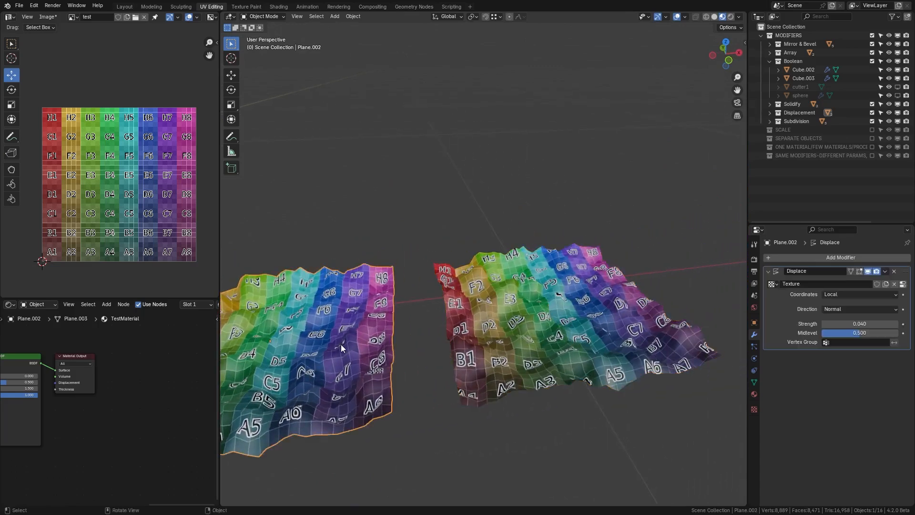
key(Tab)
key(Tab)
Select the displaced plane without a modifier, inspect its dense mesh and UVs in Edit Mode and examine its surface texture.
click(537, 330)
key(Tab)
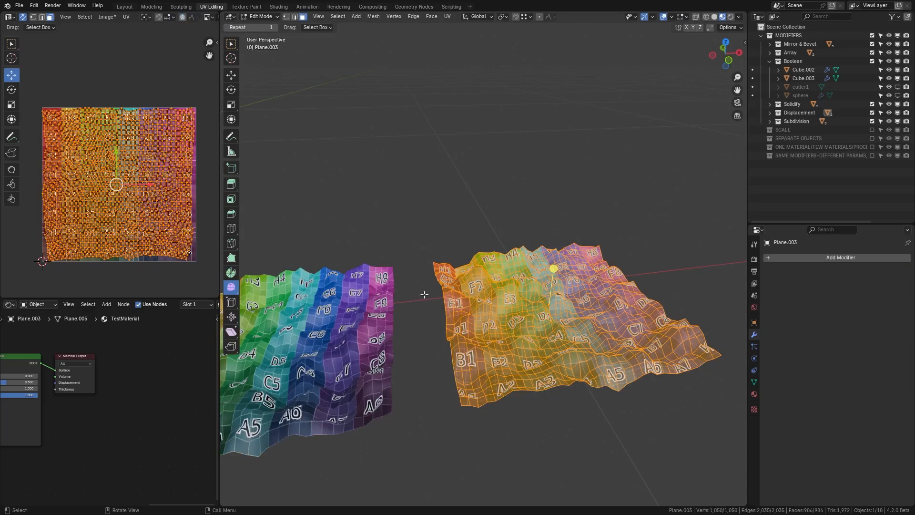
middle_drag(424, 295, 566, 322)
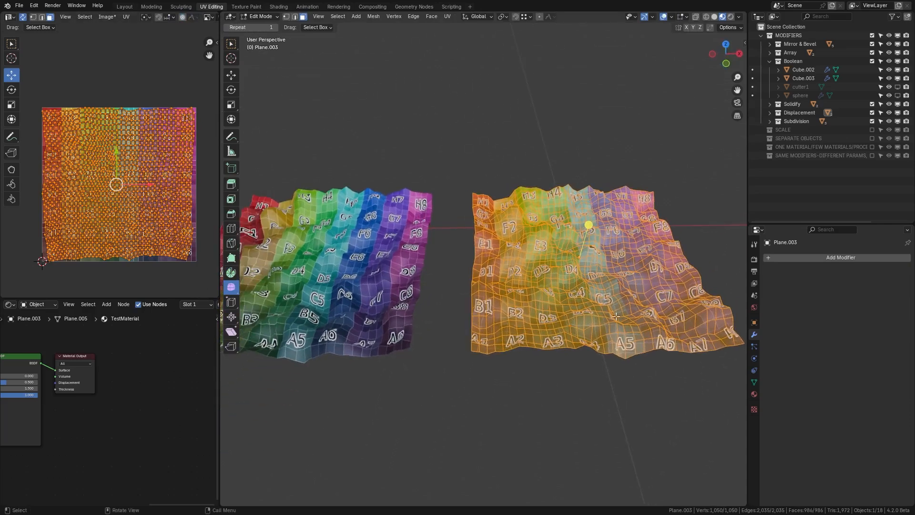
key(Tab)
scroll(507, 325, up, 6)
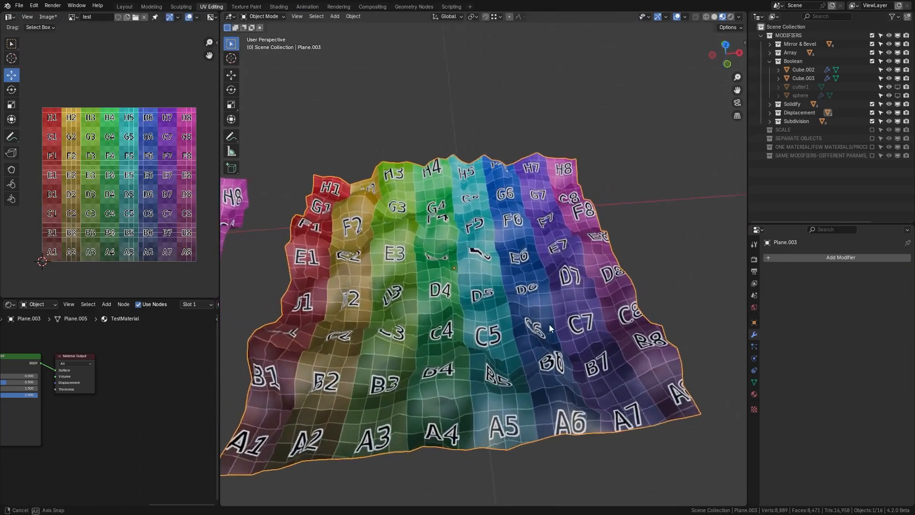
middle_drag(549, 328, 496, 322)
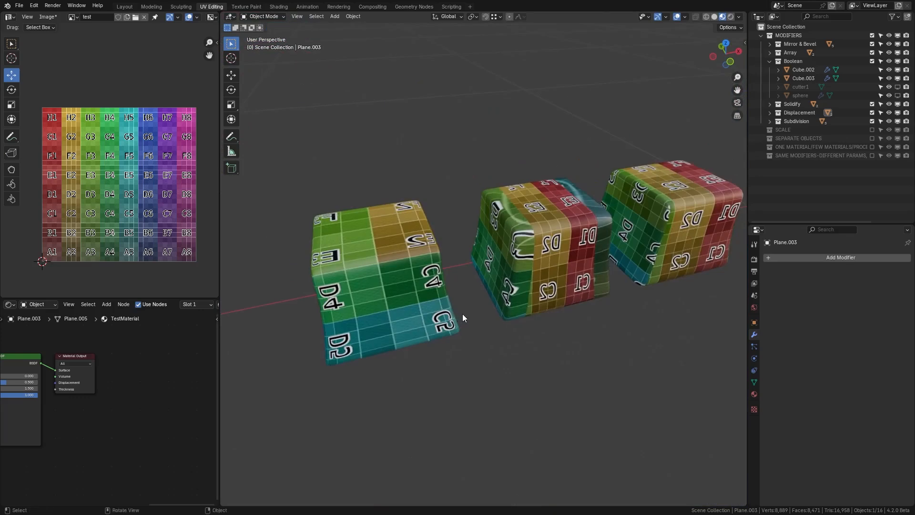
Select the first rounded cube with the Subdivision modifier and frame it to examine how its texture stretches.
middle_drag(463, 315, 391, 299)
click(405, 331)
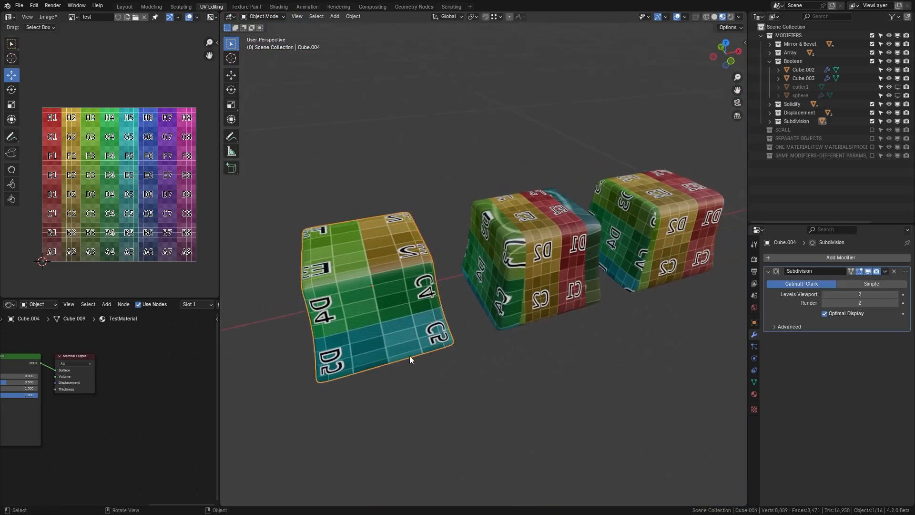
key(KP_Decimal)
scroll(467, 342, down, 4)
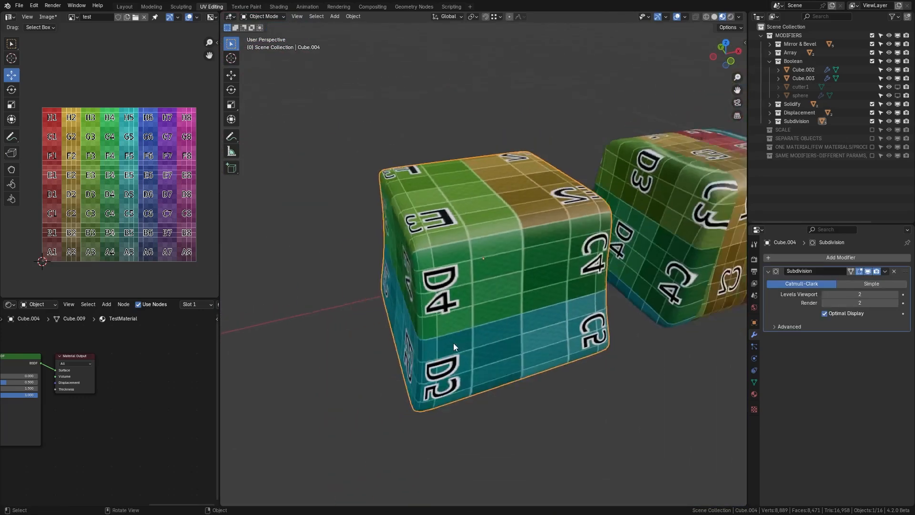
mouse_move(453, 343)
middle_down()
mouse_move(496, 312)
mouse_move(451, 336)
mouse_move(458, 333)
middle_up()
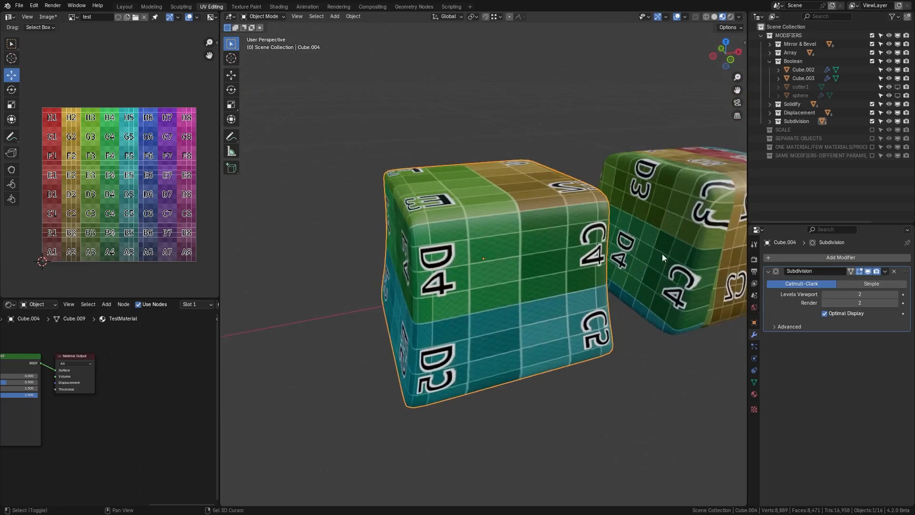
Select the middle subdivided cube, then inspect the farthest rounded cube's mesh and UVs in Edit Mode.
middle_drag(662, 254, 443, 284)
click(429, 283)
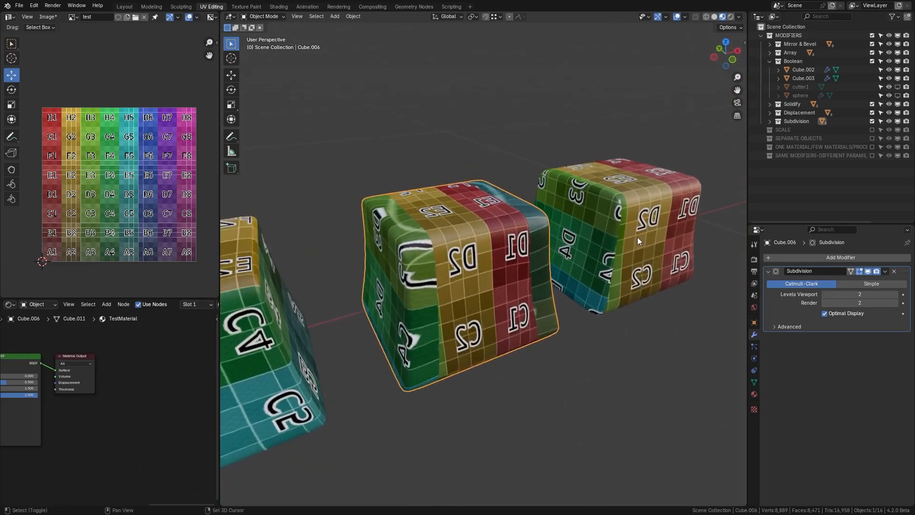
shift+middle_drag(637, 237, 400, 278)
click(501, 262)
key(ctrl+Tab)
click(535, 270)
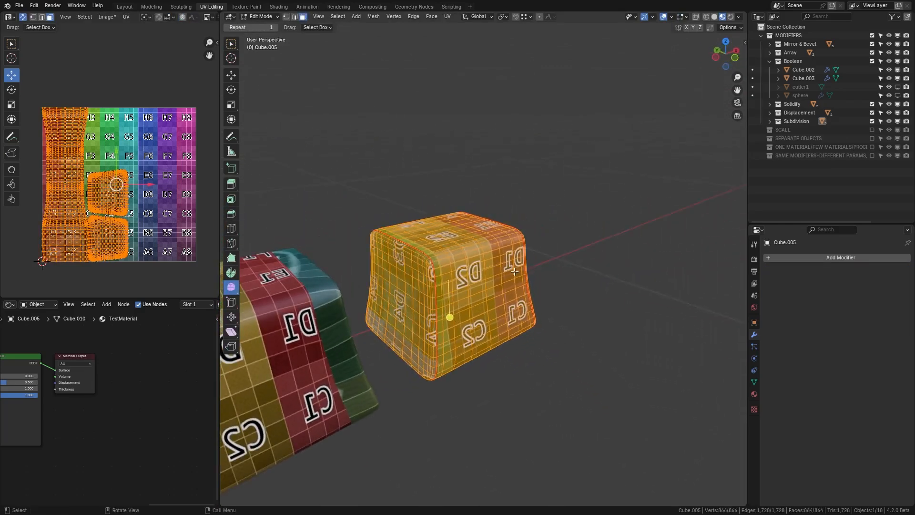
key(Tab)
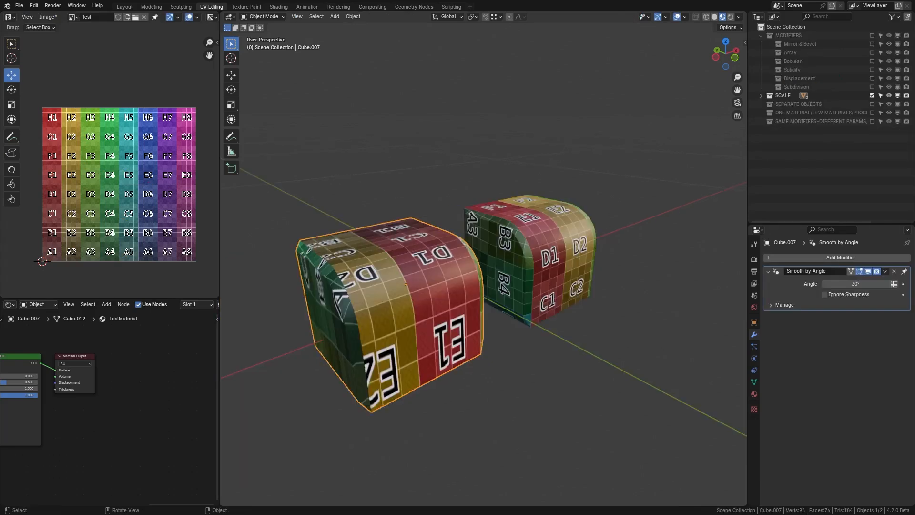
Show the transform values of the nearest rounded cube to check its object scale, and compare it with the rear cube.
middle_drag(524, 335, 426, 307)
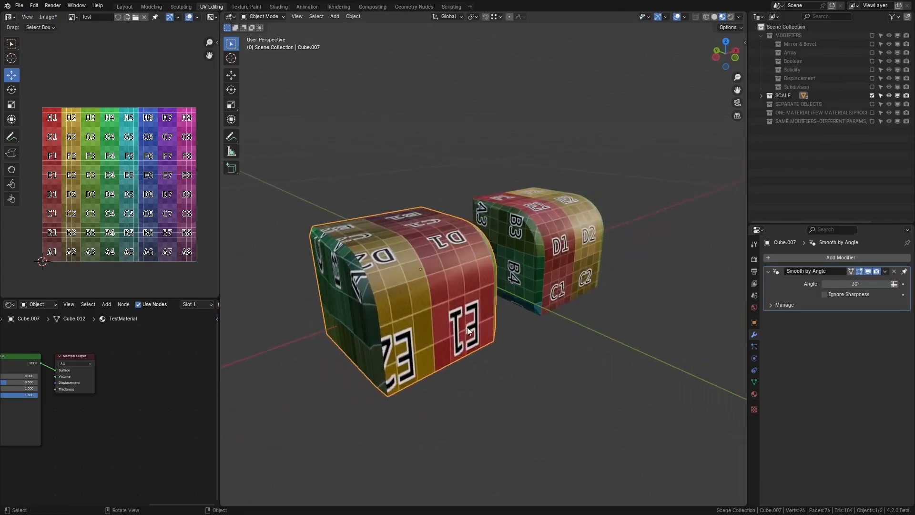
key(ctrl+Tab)
click(468, 309)
key(Tab)
key(n)
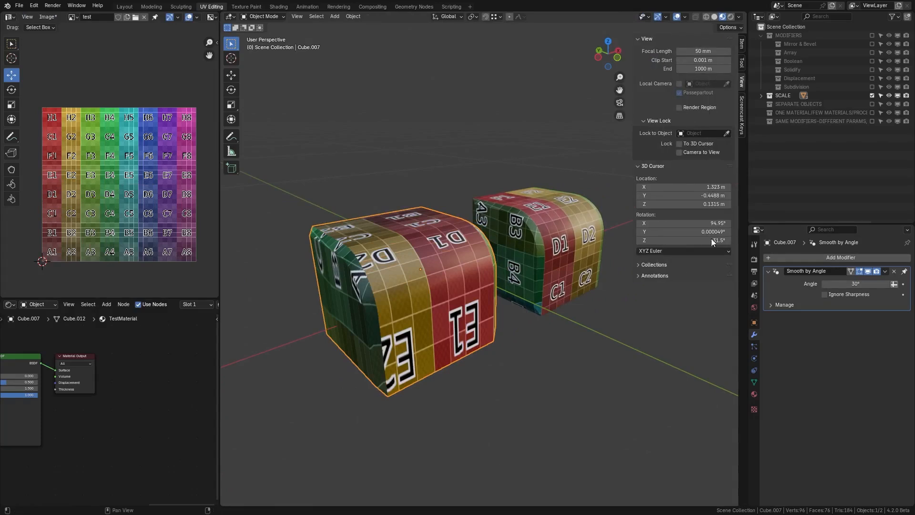
click(742, 44)
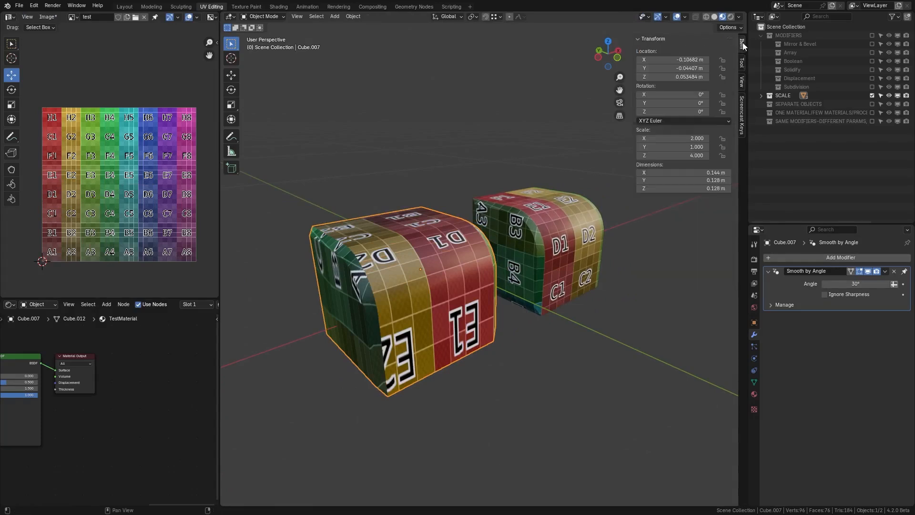
click(554, 254)
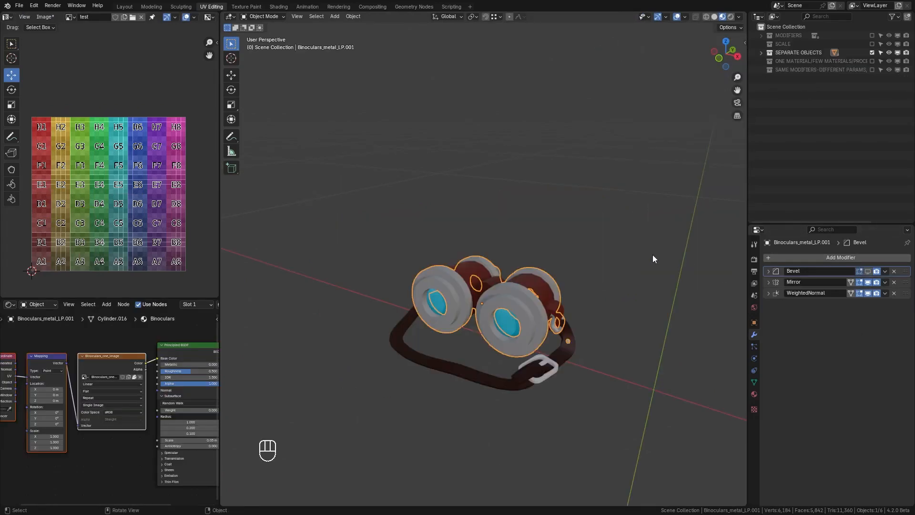
Frame both binoculars in the SEPARATE OBJECTS collection and select the metal and wood parts of the set made of separate objects.
click(588, 343)
middle_drag(572, 407, 574, 379)
scroll(574, 380, down, 3)
click(527, 275)
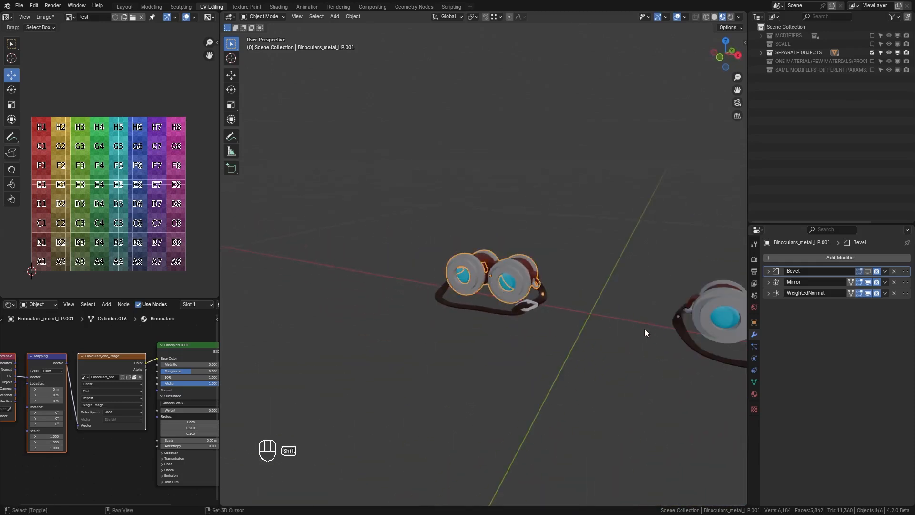
shift+middle_drag(645, 328, 616, 327)
click(617, 327)
click(406, 294)
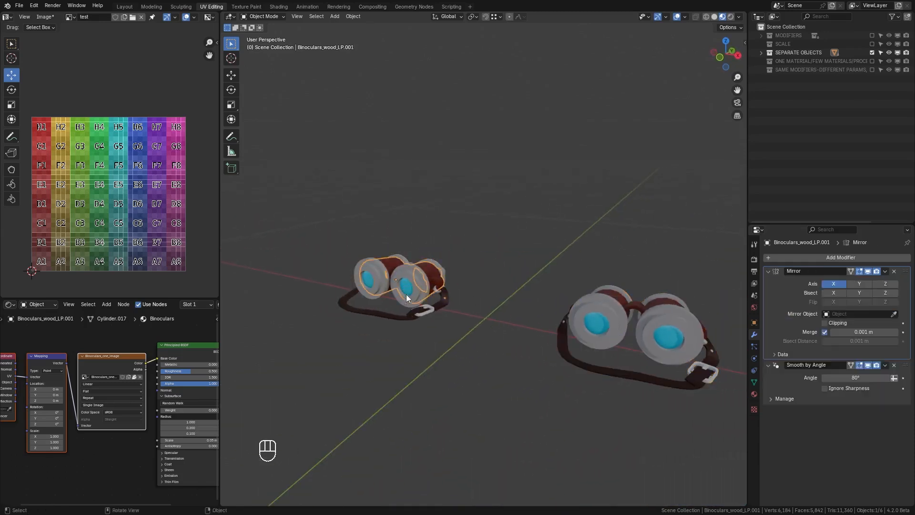
Remove the Shrinkwrap modifier from the leather belt of the binoculars made of separate objects.
click(413, 316)
scroll(415, 315, up, 3)
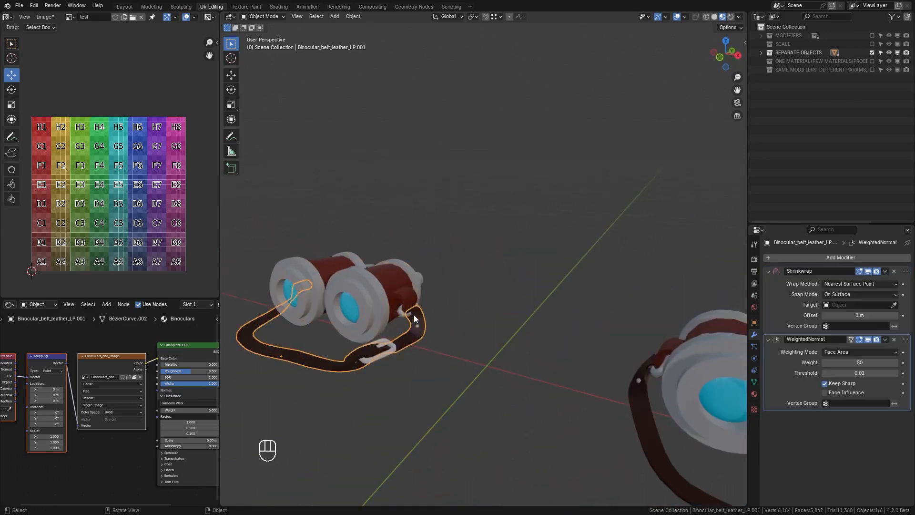
click(894, 272)
Select the metal body, glass, leather belt, buckle and wood body one by one to examine each part's modifiers.
click(373, 320)
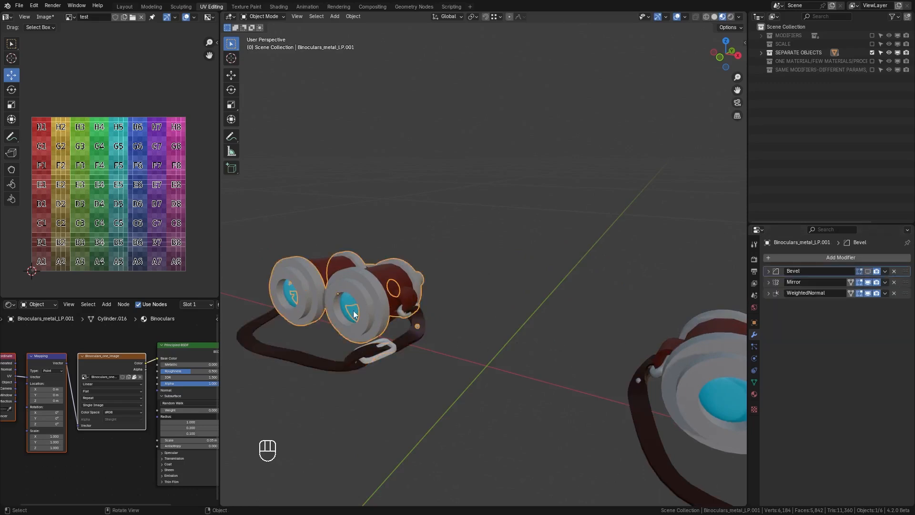
click(354, 315)
click(349, 353)
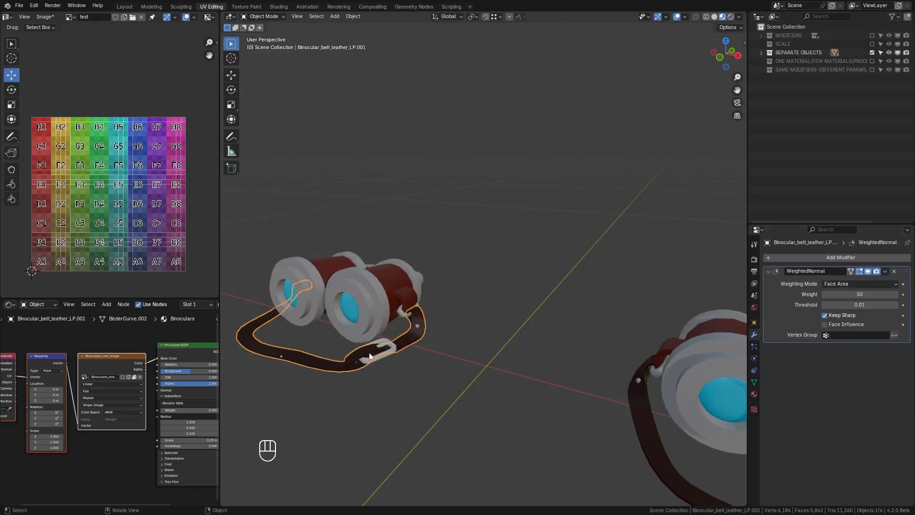
click(384, 351)
middle_drag(390, 322, 470, 319)
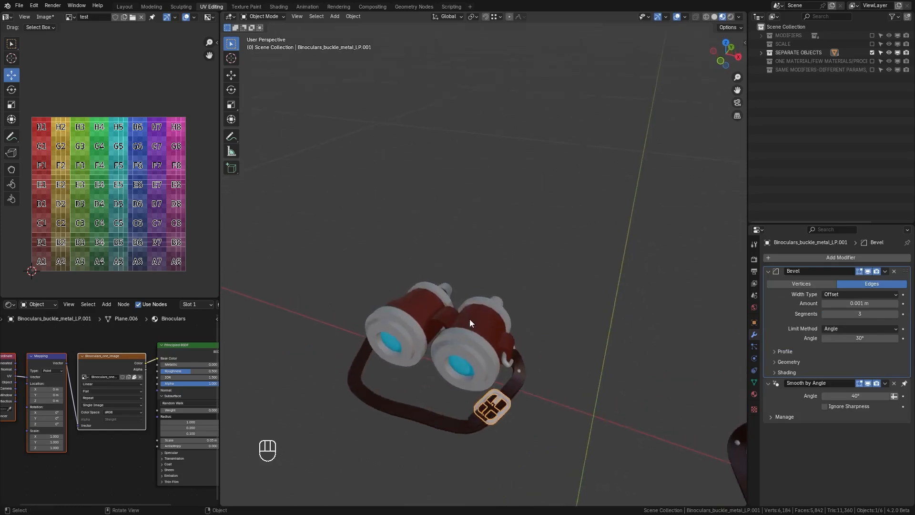
click(457, 334)
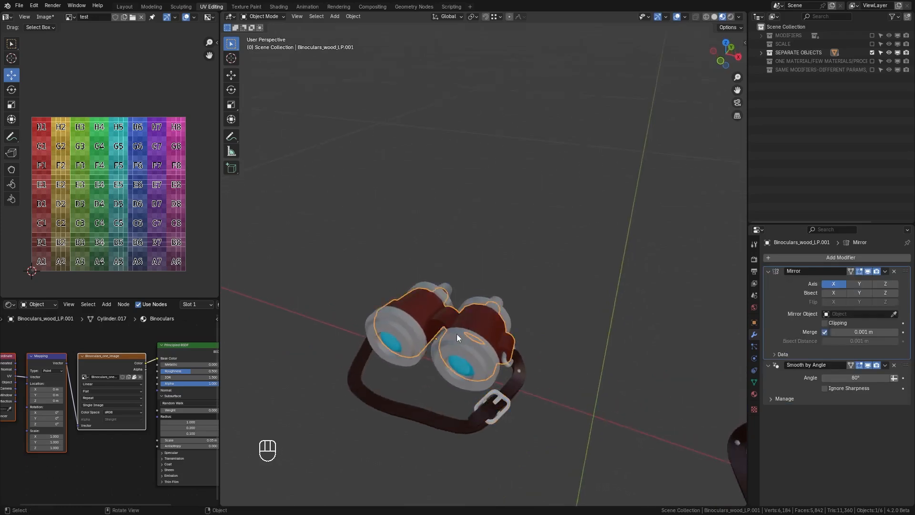
Display the Binoculars_one_image texture in the UV editor and bring all parts of the separate-object binoculars into Edit Mode.
click(71, 17)
click(93, 62)
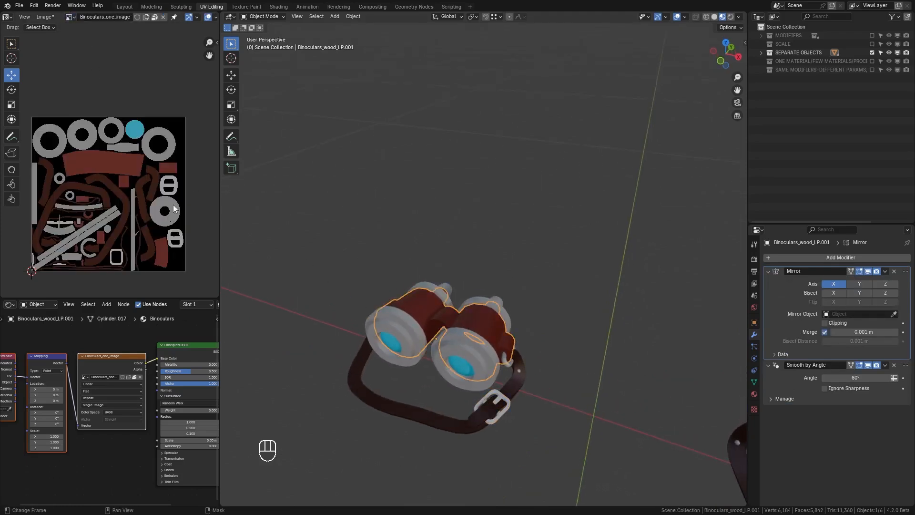
drag(375, 224, 551, 440)
key(Tab)
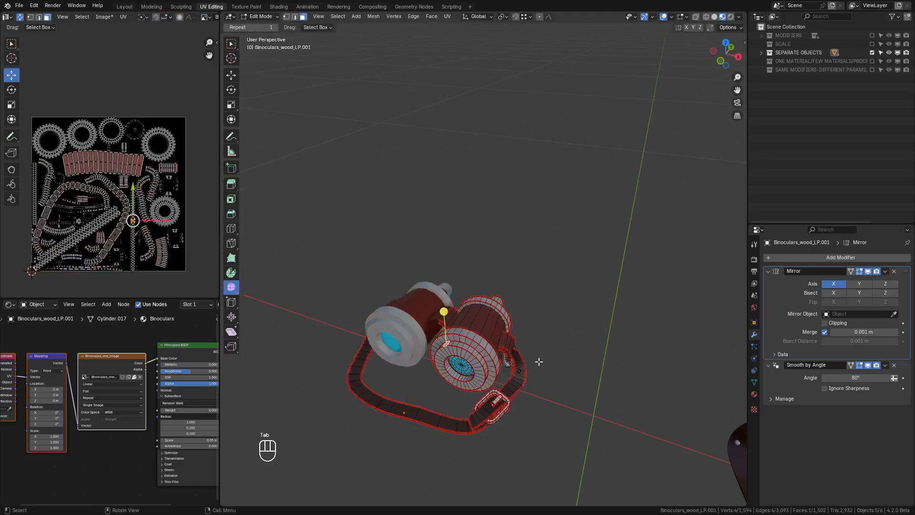
Try to move all the binoculars' UV islands across the shared texture and return to Object Mode.
key(a)
key(g)
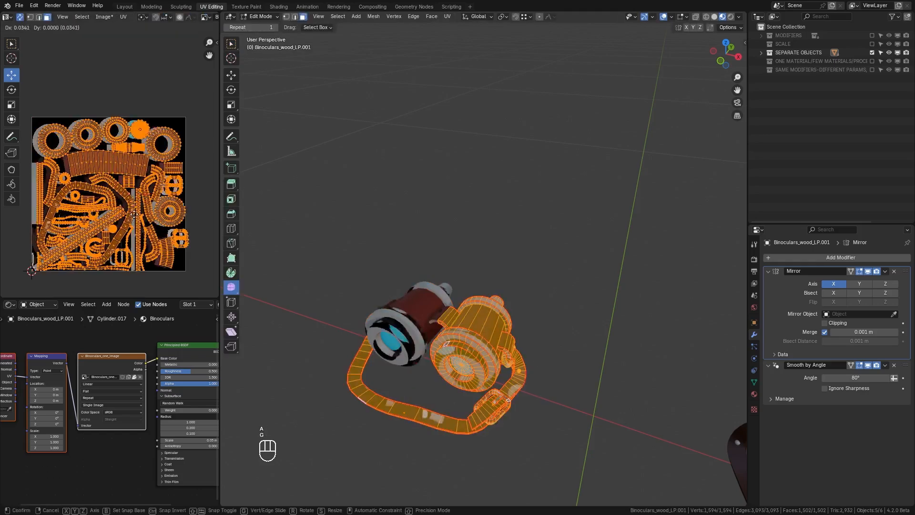
right_click(128, 212)
key(Tab)
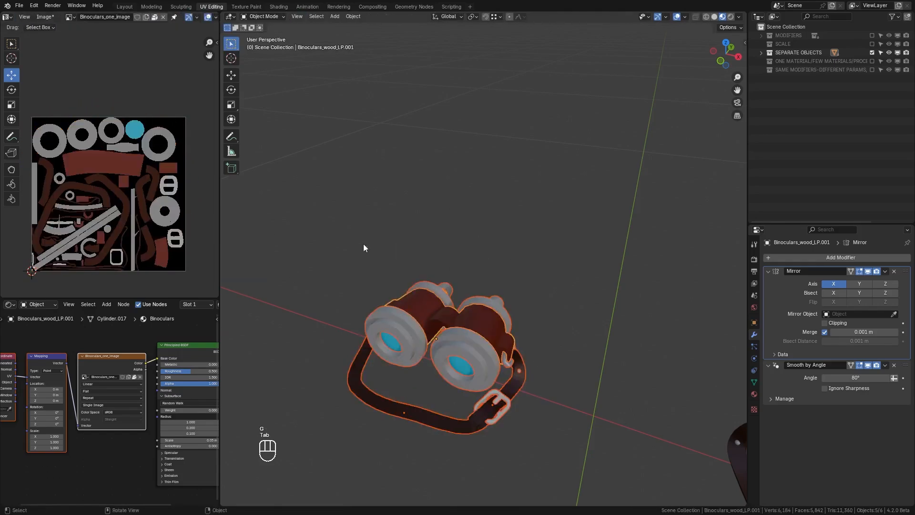
Select the binoculars' metal part, isolate it in local view and restore the full scene.
click(452, 341)
key(KP_Divide)
key(KP_Divide)
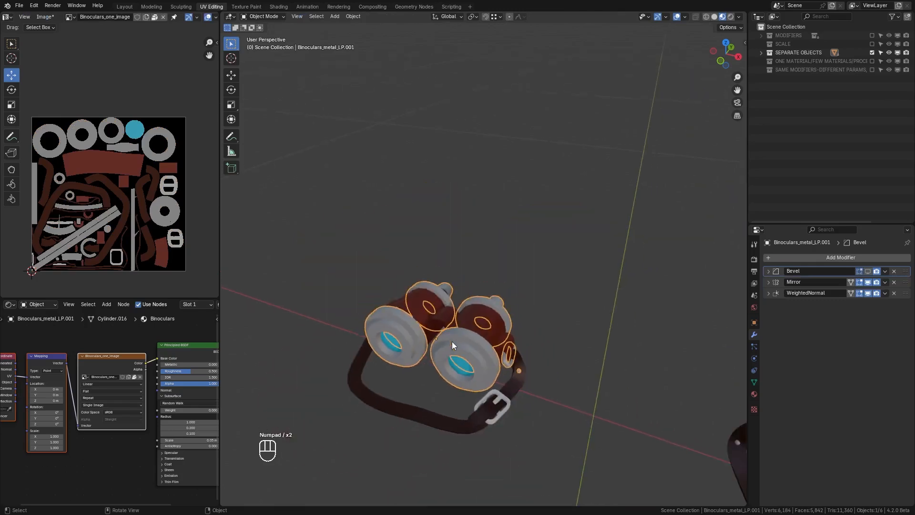
Select the second binoculars joined into a single object and inspect its mesh in Edit Mode.
scroll(453, 310, up, 3)
scroll(444, 305, up, 5)
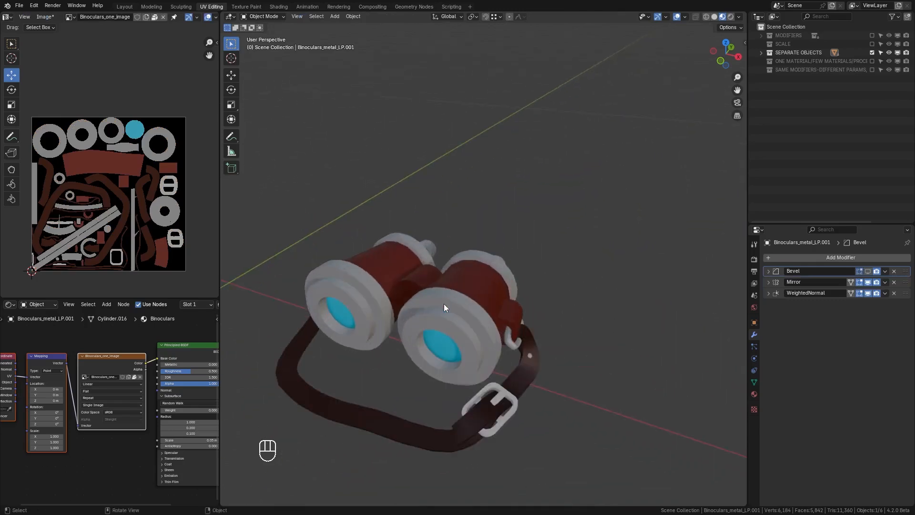
click(507, 288)
right_click(446, 287)
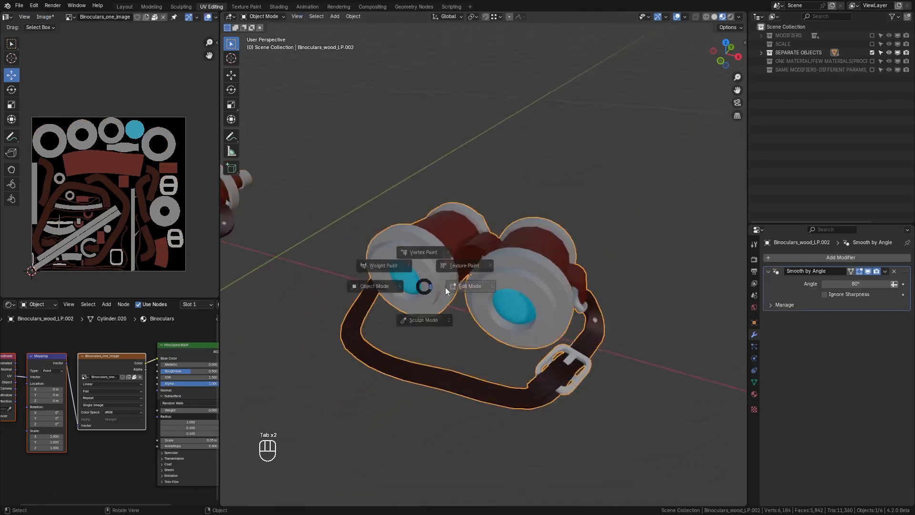
key(Tab)
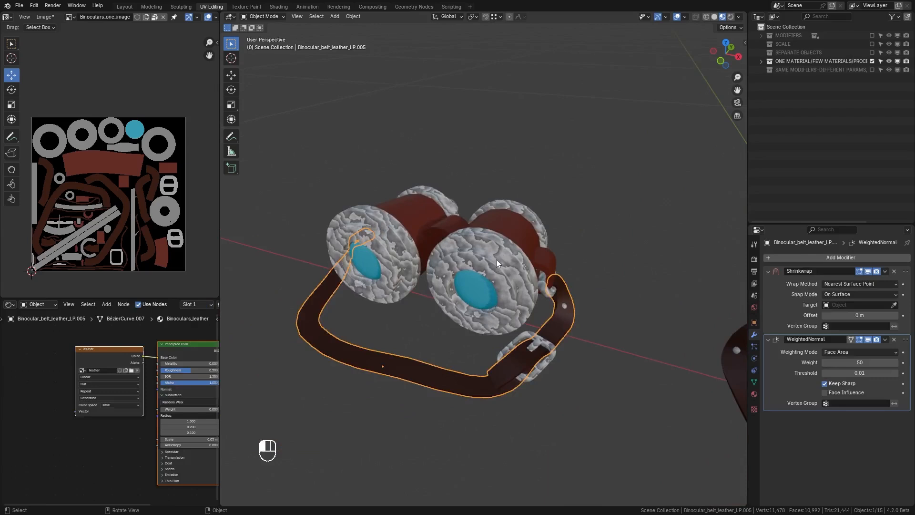
Select the metal part with the procedural material and move its Color Ramp stop 1 to position about 0.847.
click(496, 259)
middle_drag(496, 259, 469, 293)
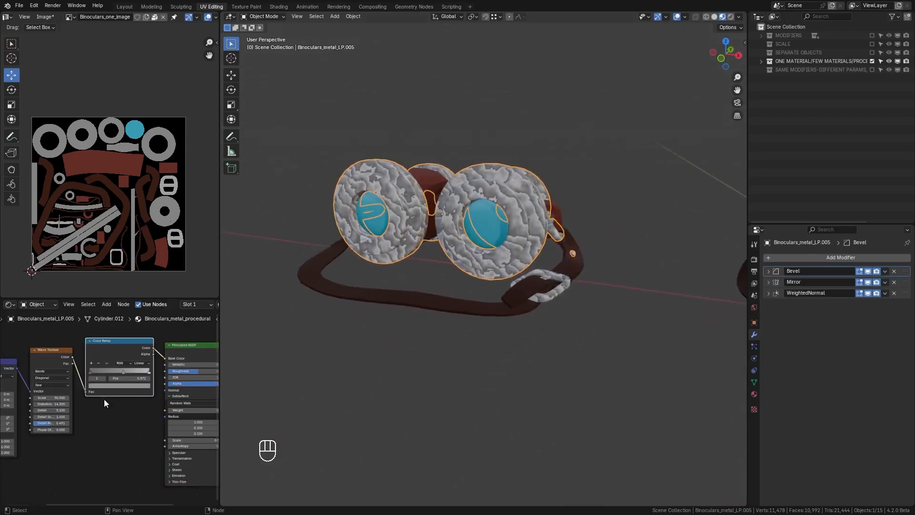
mouse_move(91, 370)
mouse_down()
mouse_move(147, 369)
mouse_move(140, 370)
mouse_up()
scroll(429, 272, down, 2)
middle_drag(429, 272, 497, 301)
scroll(528, 283, up, 4)
middle_drag(560, 323, 527, 304)
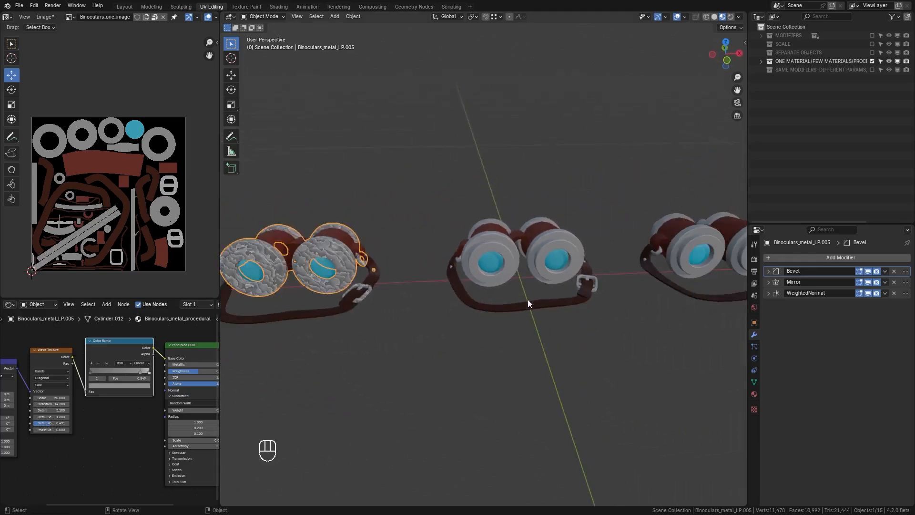
Show the material settings of the middle binoculars and check the materials on its metal, glass and wood parts.
click(536, 258)
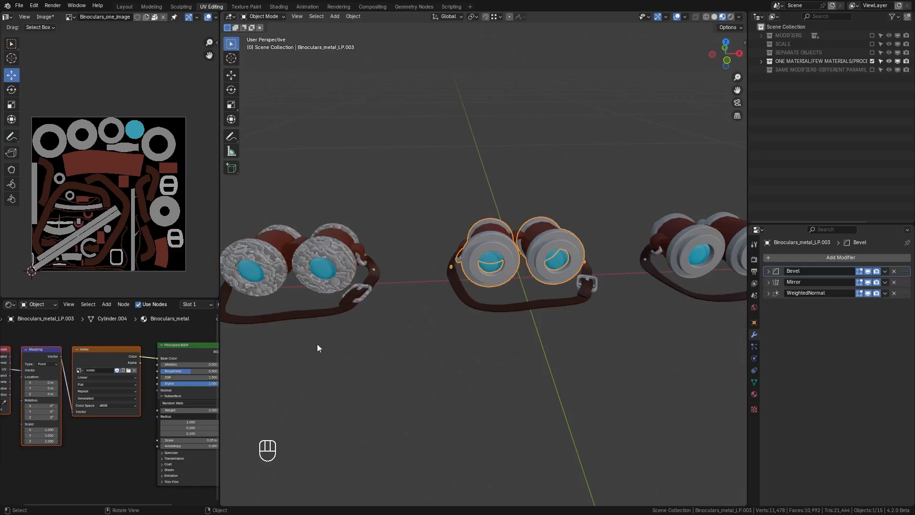
click(755, 394)
middle_drag(560, 288, 551, 307)
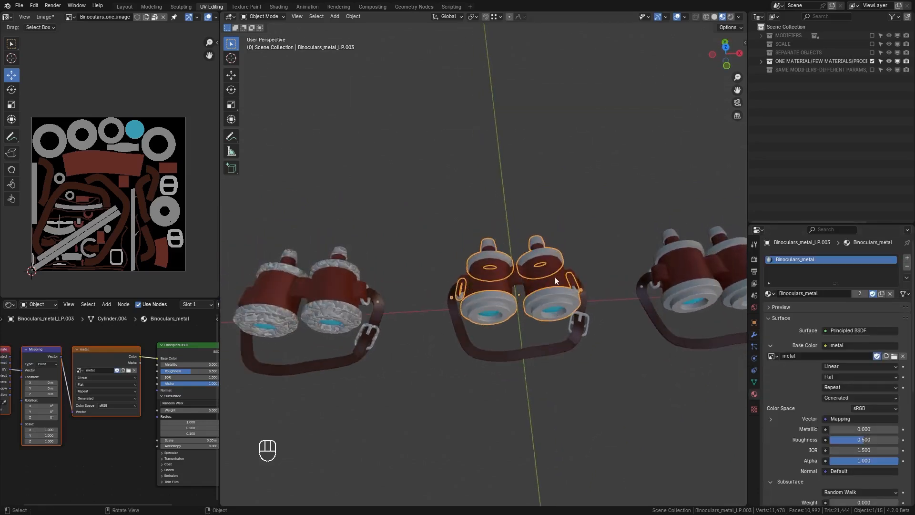
click(555, 312)
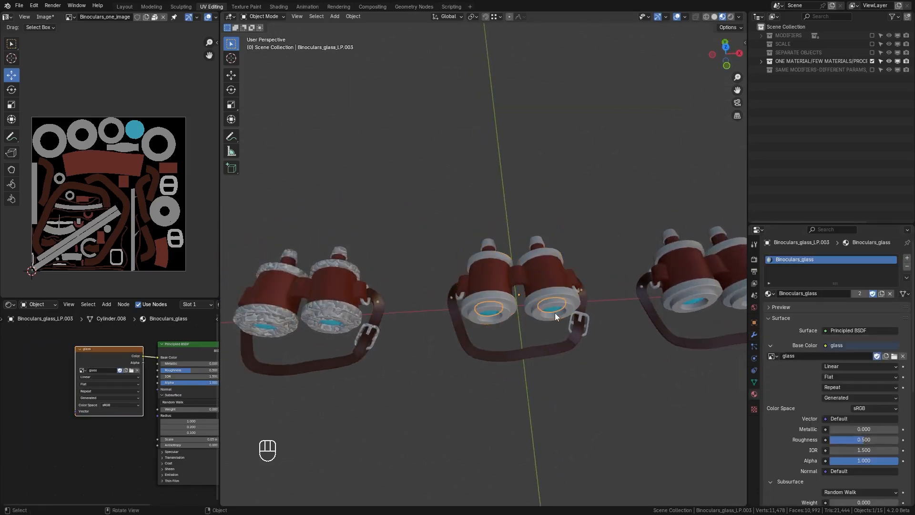
click(550, 271)
Inspect the combined UV layout of the middle binoculars' parts in Edit Mode, adding the metal buckle to the selection.
key(Tab)
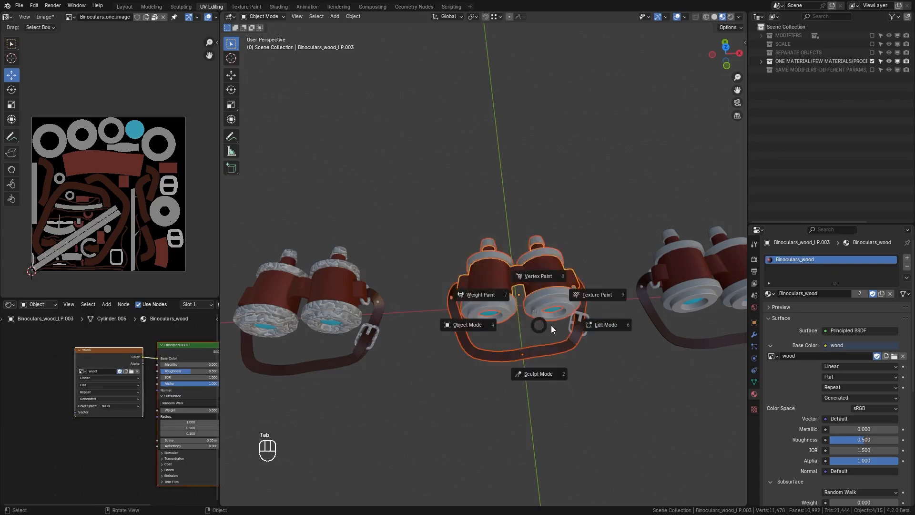
click(583, 327)
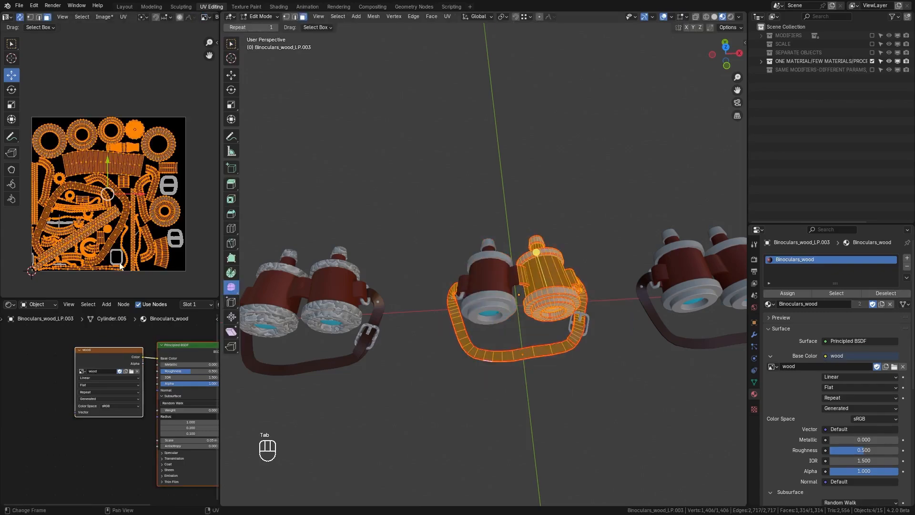
key(Tab)
click(589, 320)
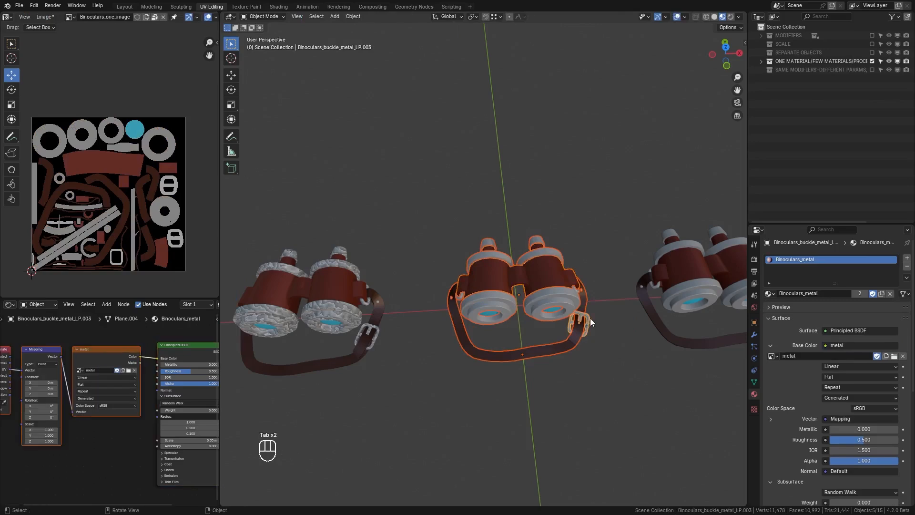
key(Tab)
key(Tab)
middle_drag(571, 359, 499, 284)
Inspect the UV islands of the middle binoculars' wood part and metal part separately in Edit Mode.
click(499, 284)
key(Tab)
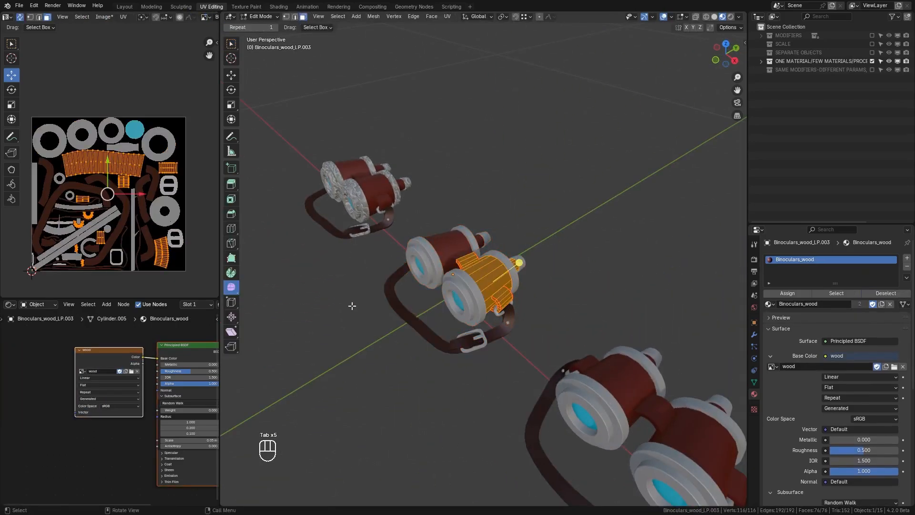
click(434, 251)
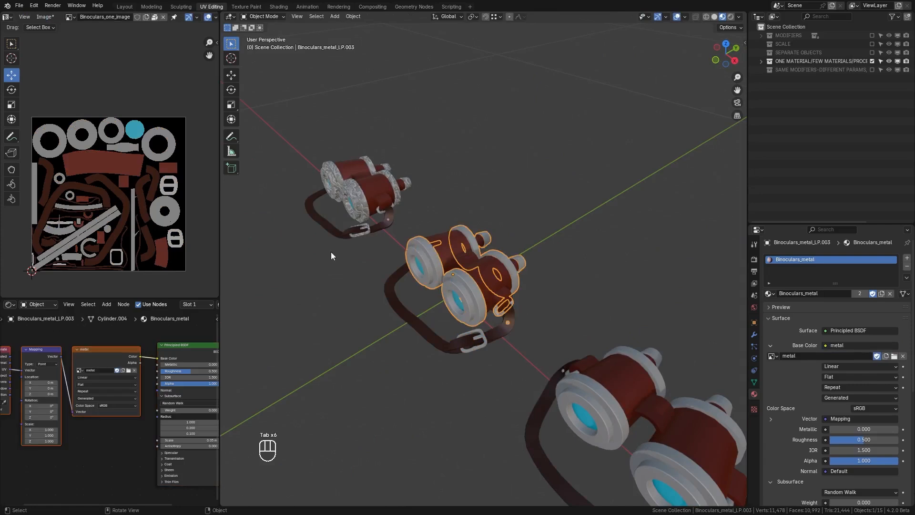
key(Tab)
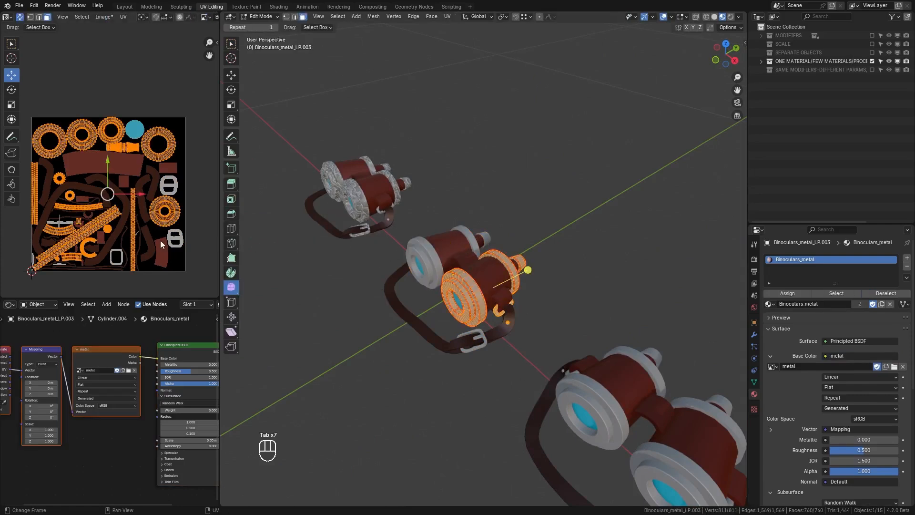
key(Tab)
Select the metal part of the third binoculars to check its shared Binoculars material.
middle_drag(432, 312, 512, 309)
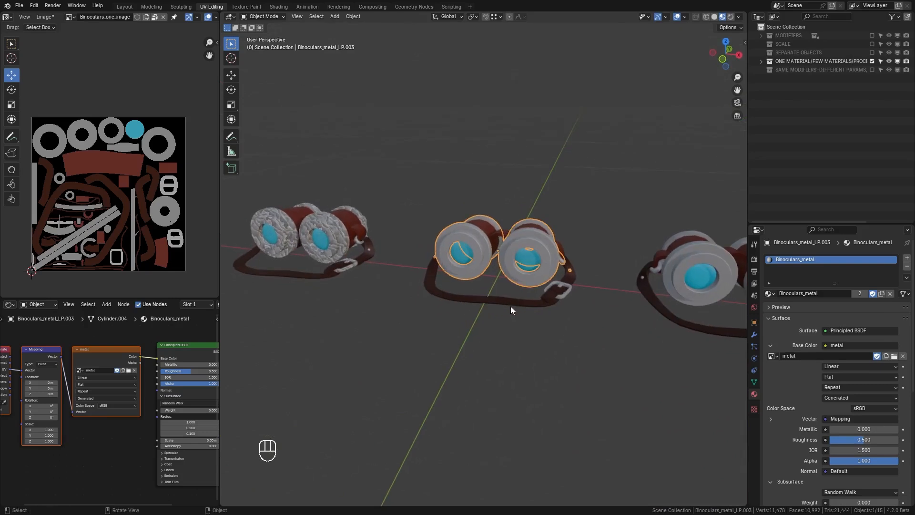
shift+middle_drag(668, 306, 569, 310)
click(586, 293)
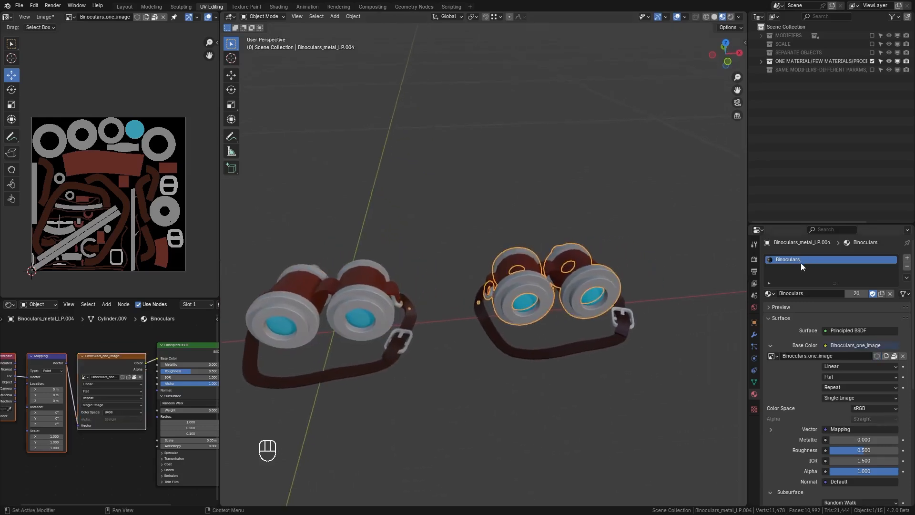
Select all parts of the third binoculars and inspect their shared UV layout in Edit Mode.
drag(466, 229, 593, 336)
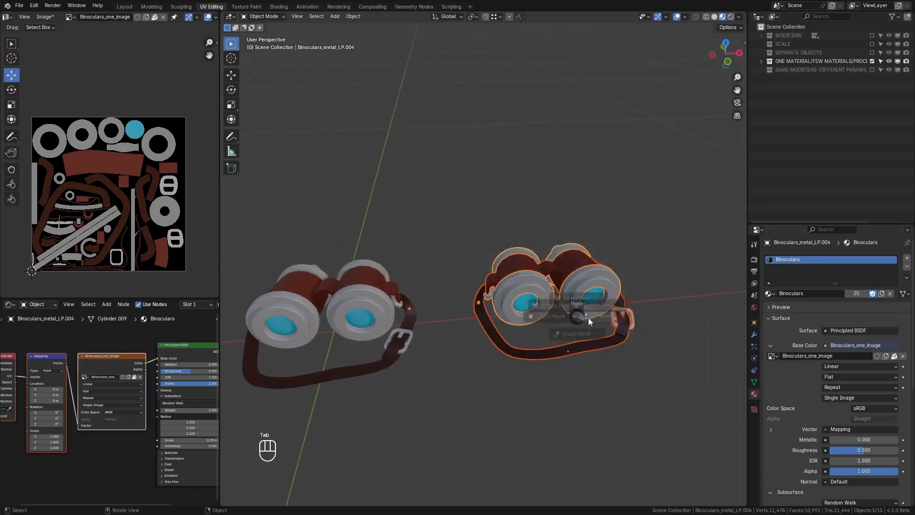
key(Tab)
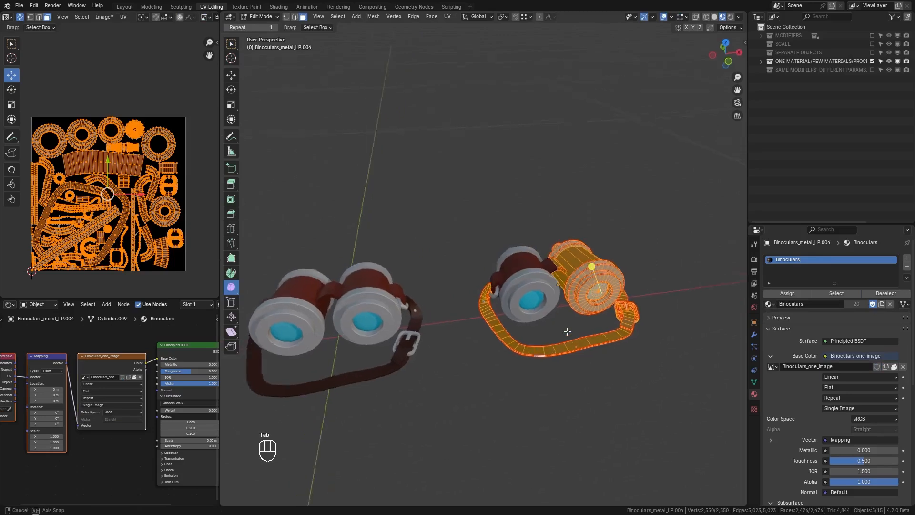
scroll(587, 329, up, 6)
key(ctrl+Tab)
click(551, 331)
middle_drag(551, 331, 490, 348)
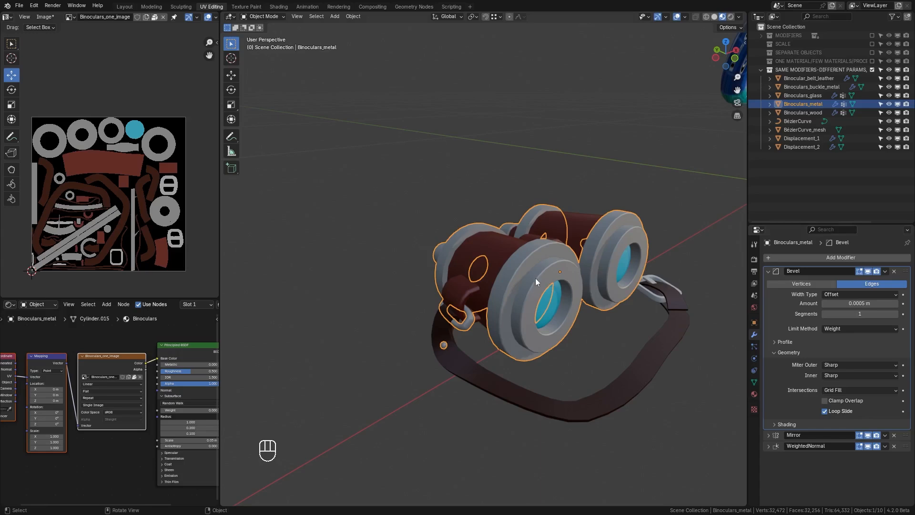
Select the binoculars' wood part, metal buckle, metal part and glass in turn to compare their modifiers and parameters.
click(496, 255)
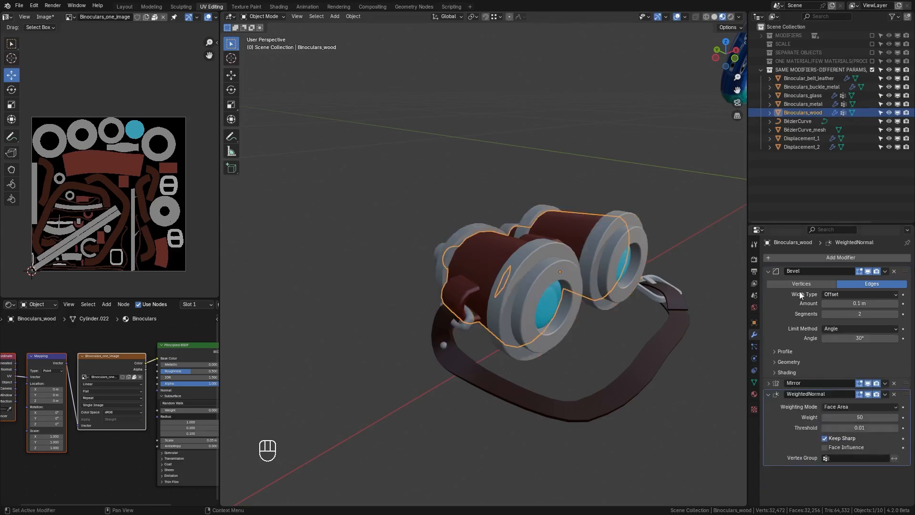
key(KP_Decimal)
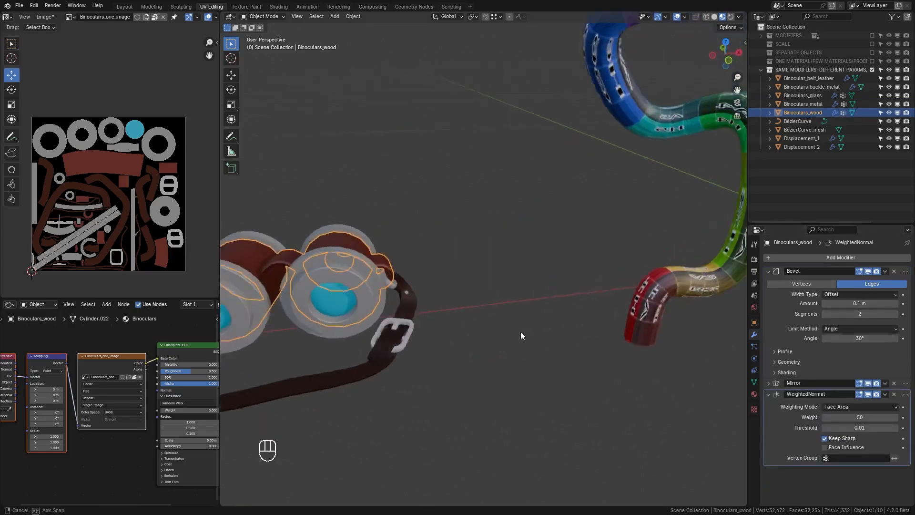
middle_drag(389, 310, 499, 340)
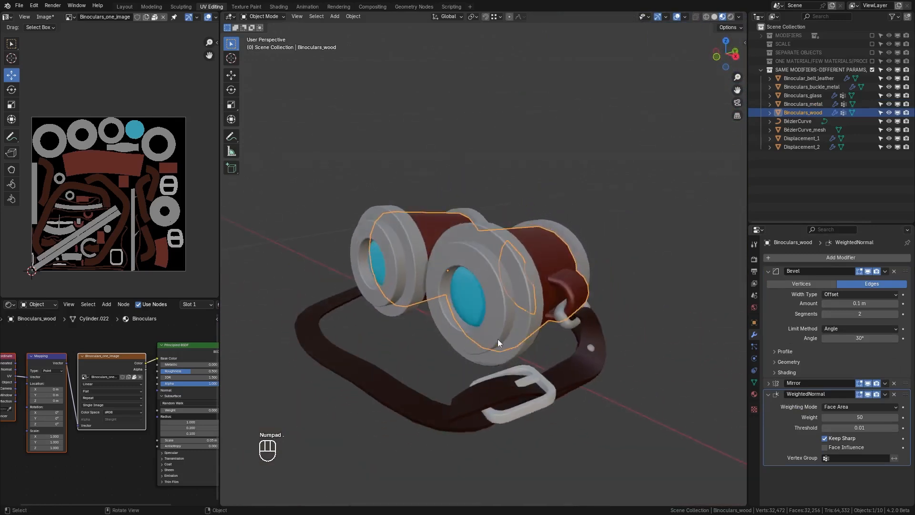
click(561, 380)
click(550, 390)
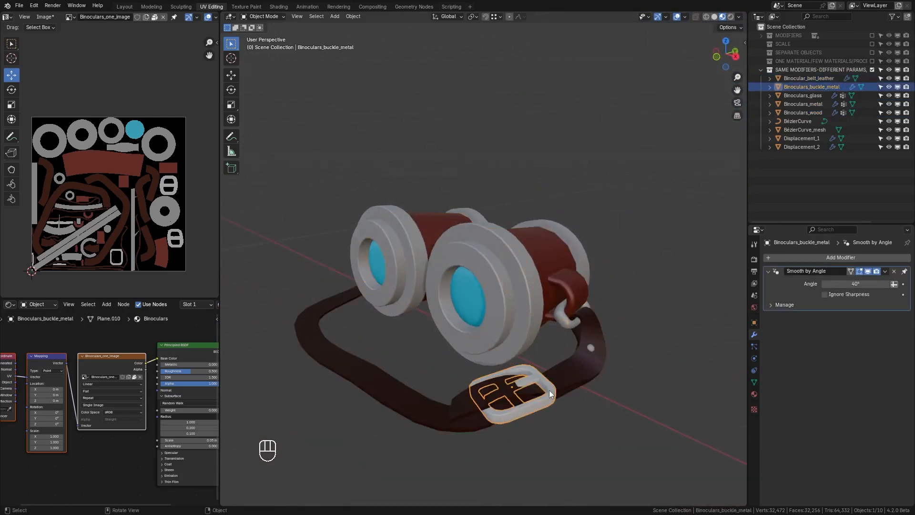
click(521, 301)
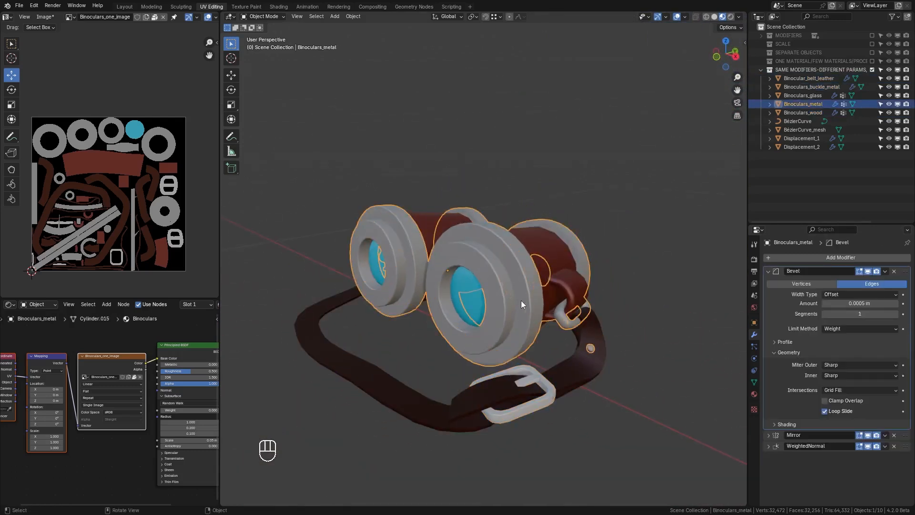
click(470, 301)
middle_drag(470, 300, 553, 318)
Try joining the binoculars' leather belt and metal buckle into the wood part, and undo the join.
scroll(505, 310, down, 4)
click(552, 300)
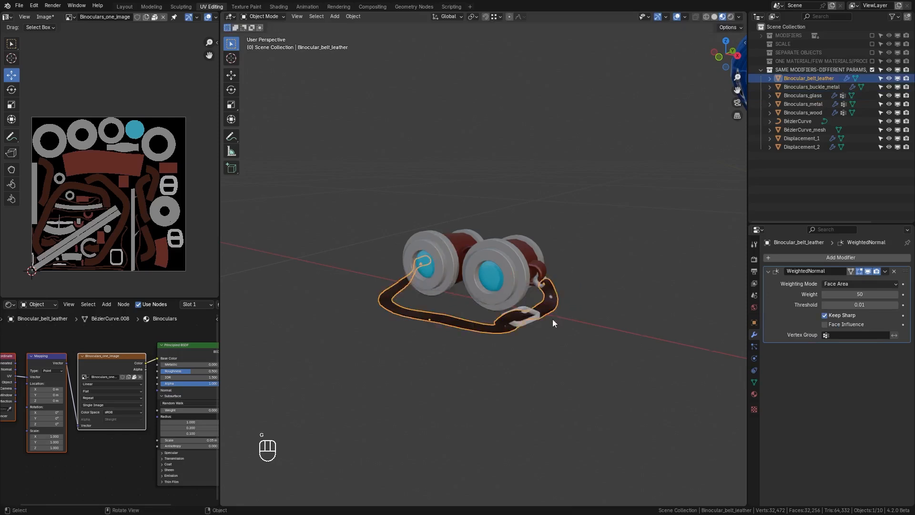
scroll(558, 334, up, 3)
shift+click(564, 352)
shift+click(550, 251)
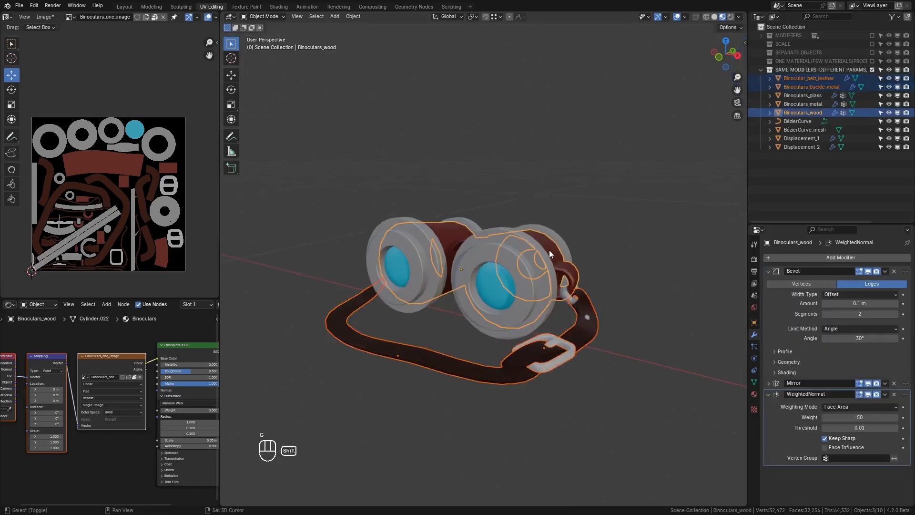
key(ctrl+j)
middle_drag(540, 254, 519, 319)
key(ctrl+z)
scroll(520, 320, down, 3)
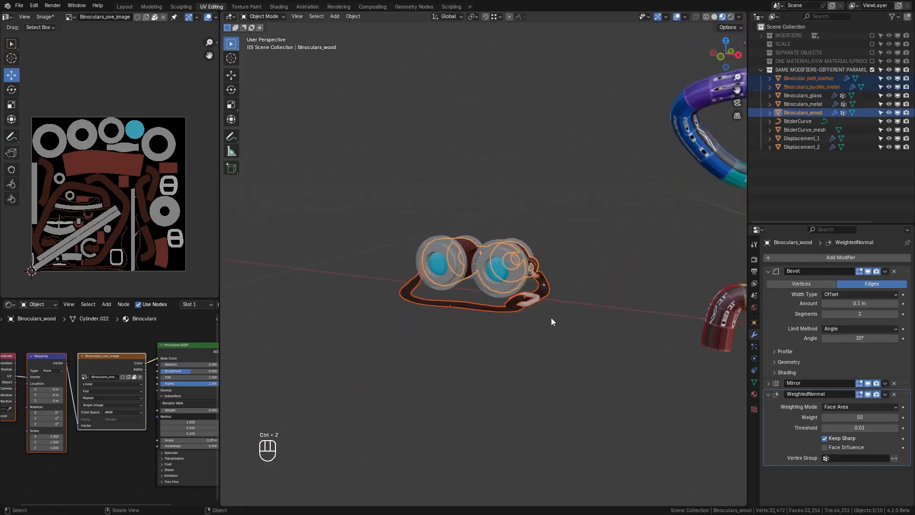
Inspect the multicoloured Bézier curve and its red mesh version in Edit Mode to compare whether each has UVs.
click(567, 319)
scroll(568, 318, down, 2)
shift+middle_drag(568, 318, 477, 302)
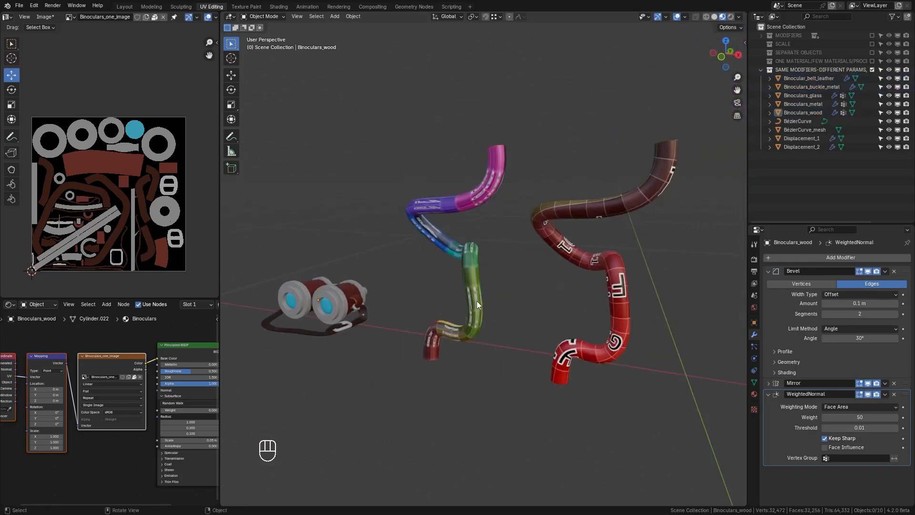
click(477, 302)
key(Tab)
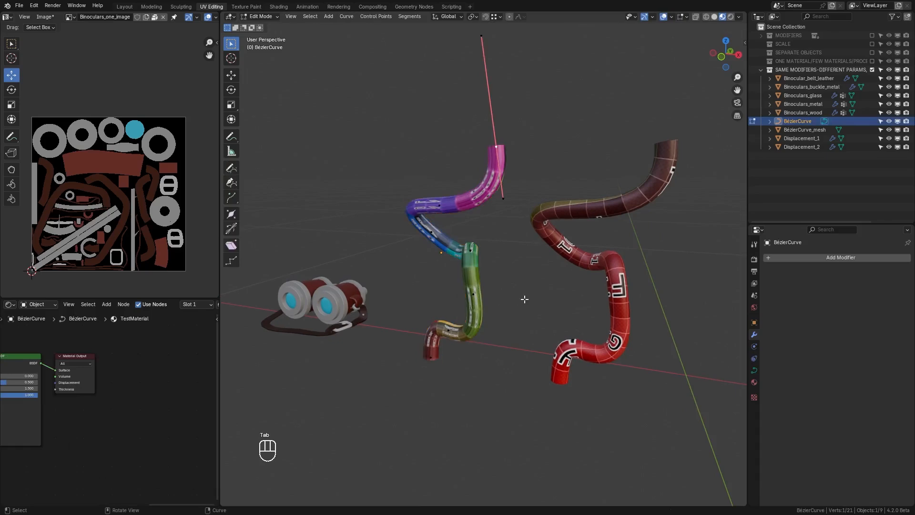
key(Tab)
click(619, 277)
key(Tab)
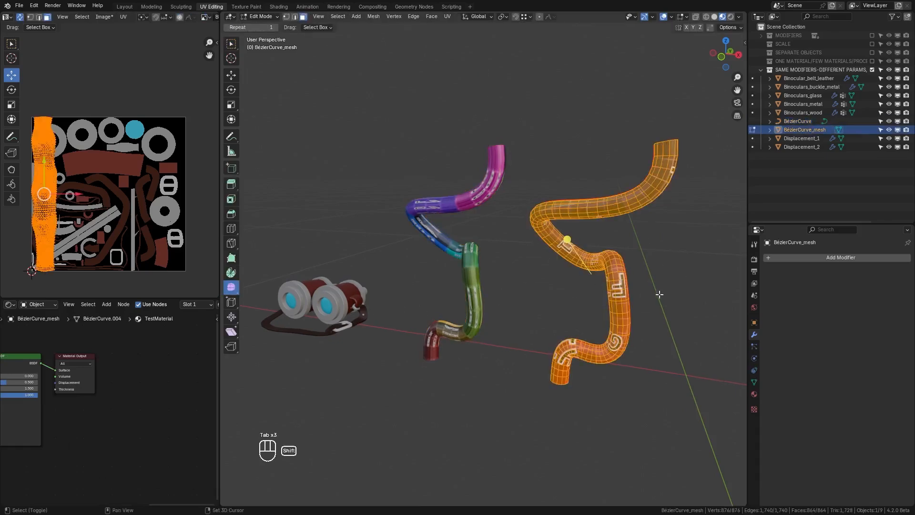
shift+middle_drag(661, 294, 609, 295)
key(Tab)
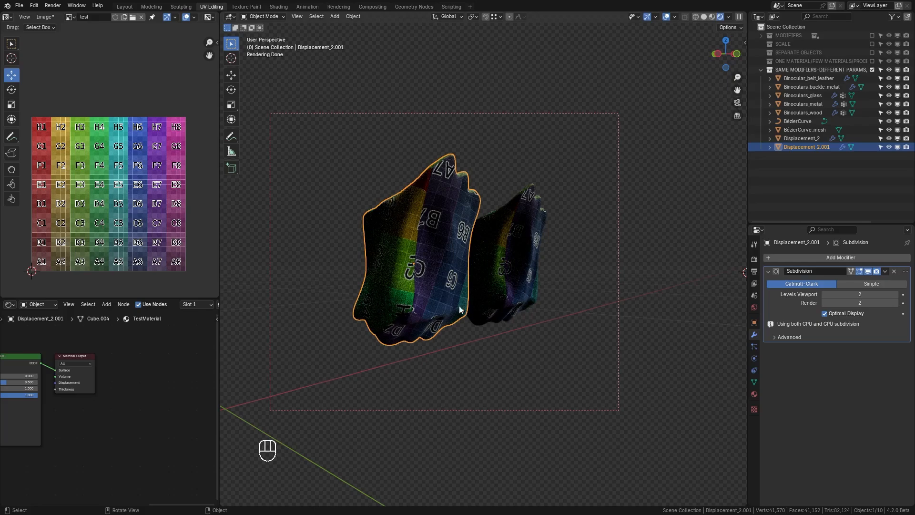
Select all faces of the larger displaced object and try shifting its entire UV layout.
key(Tab)
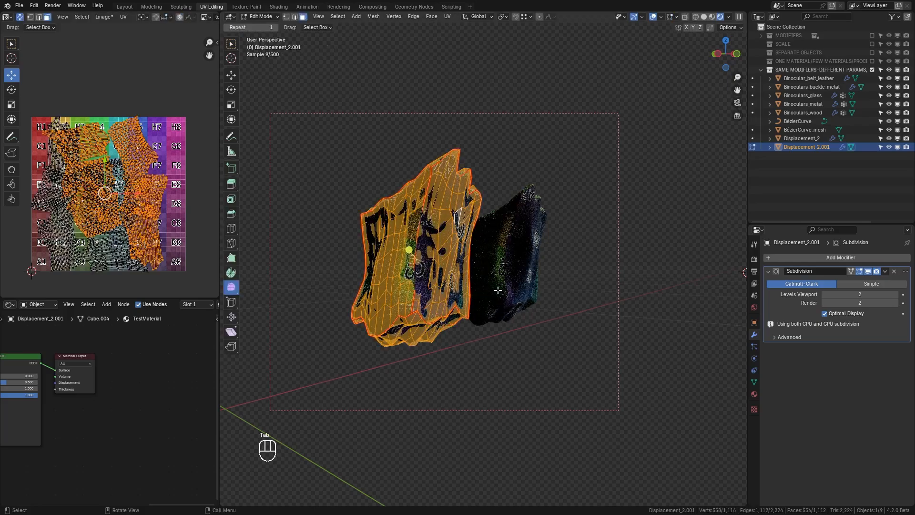
key(a)
key(g)
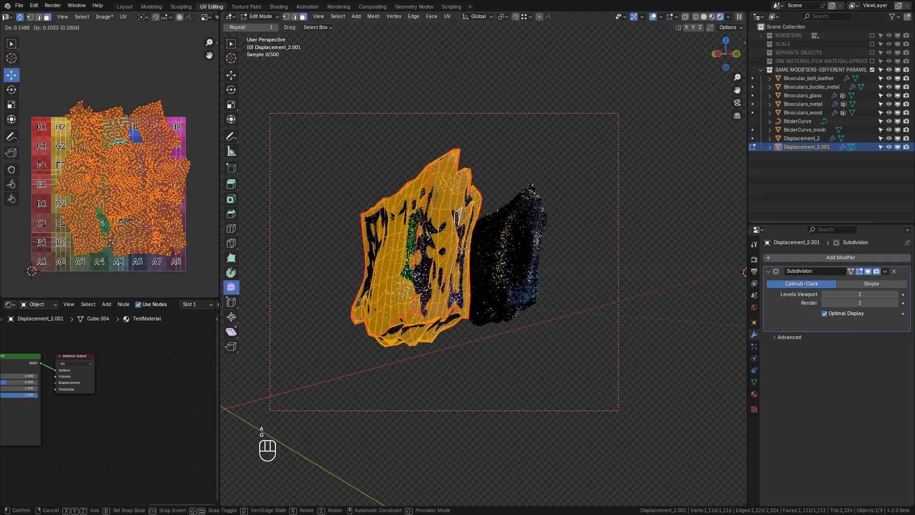
click(138, 278)
scroll(366, 272, up, 3)
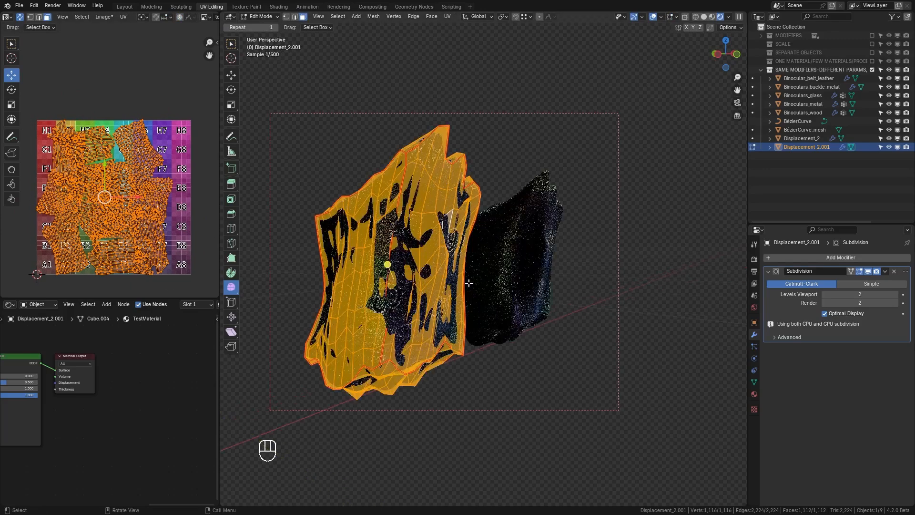
Select the linked UV island in the middle of the larger displaced object's layout and try moving its geometry.
click(120, 227)
key(c)
click(107, 204)
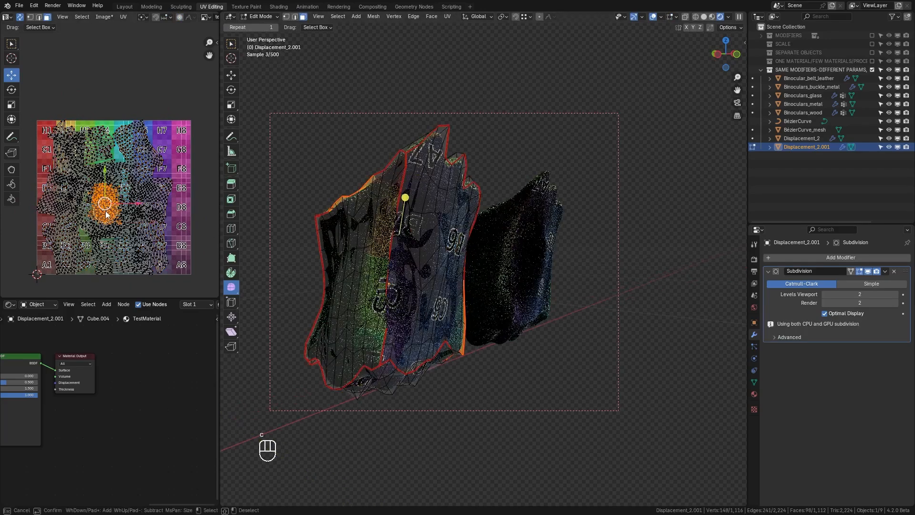
right_click(106, 204)
key(ctrl+l)
key(g)
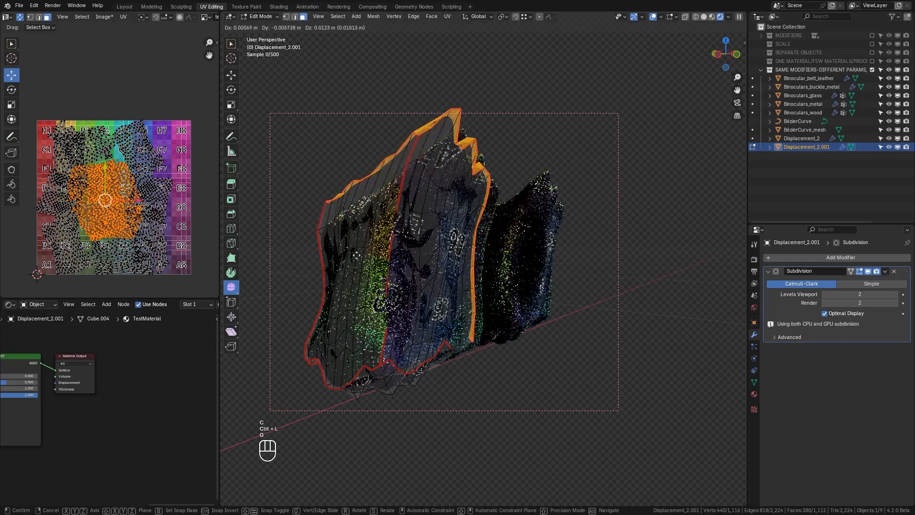
right_click(354, 255)
key(Tab)
Merge all overlapping vertices of the smaller displaced object by distance.
click(508, 261)
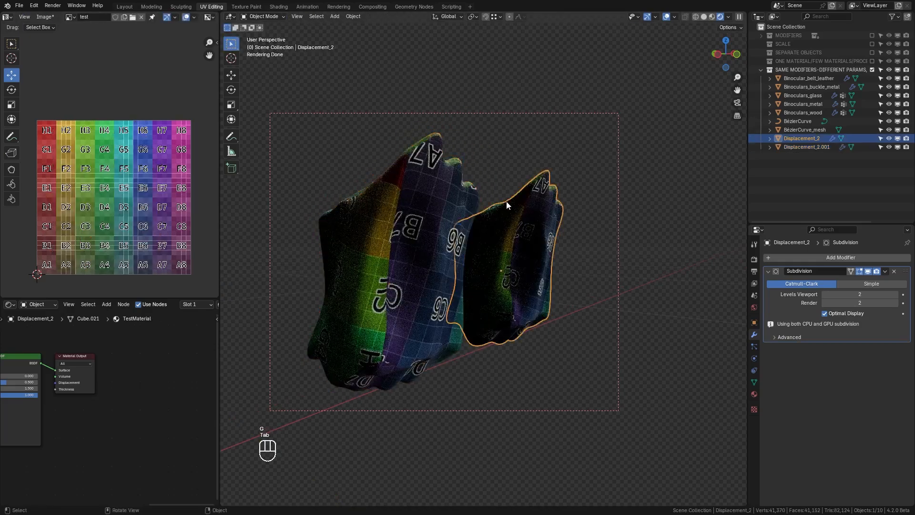
key(Tab)
click(574, 201)
key(a)
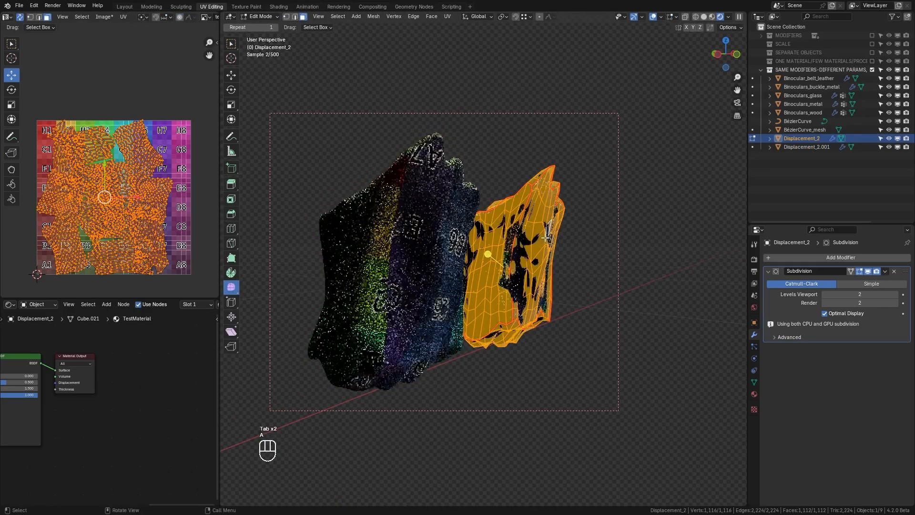
key(m)
click(545, 237)
key(Tab)
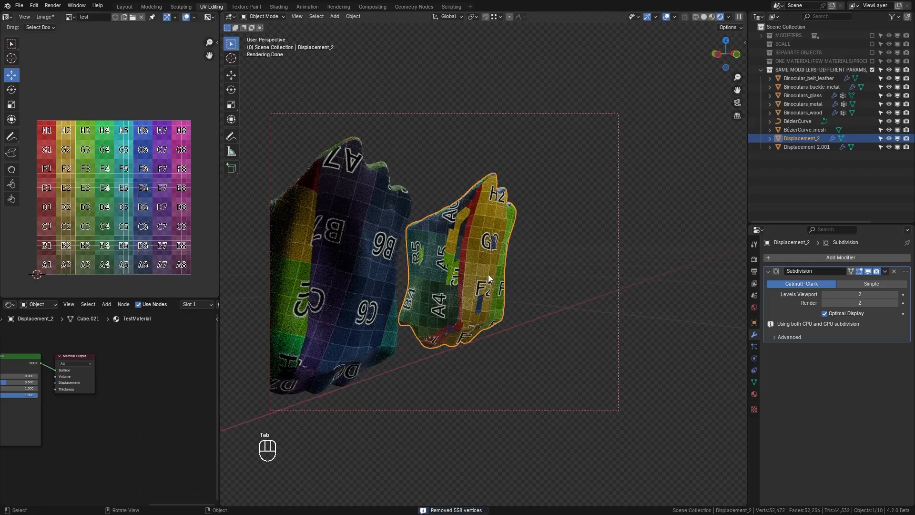
Unwrap the whole smaller displaced object with the Angle Based method and a 0.007 margin, and check its texture.
key(Tab)
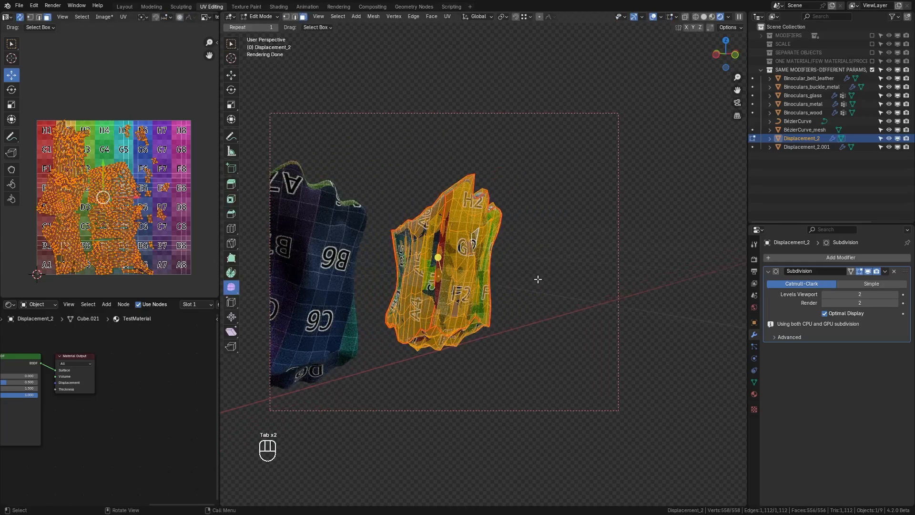
key(u)
click(539, 279)
key(g)
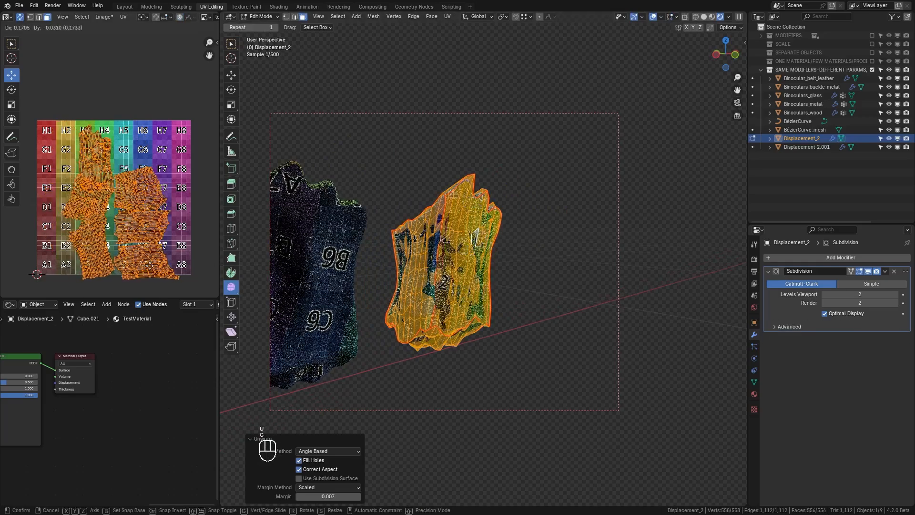
right_click(123, 253)
key(Tab)
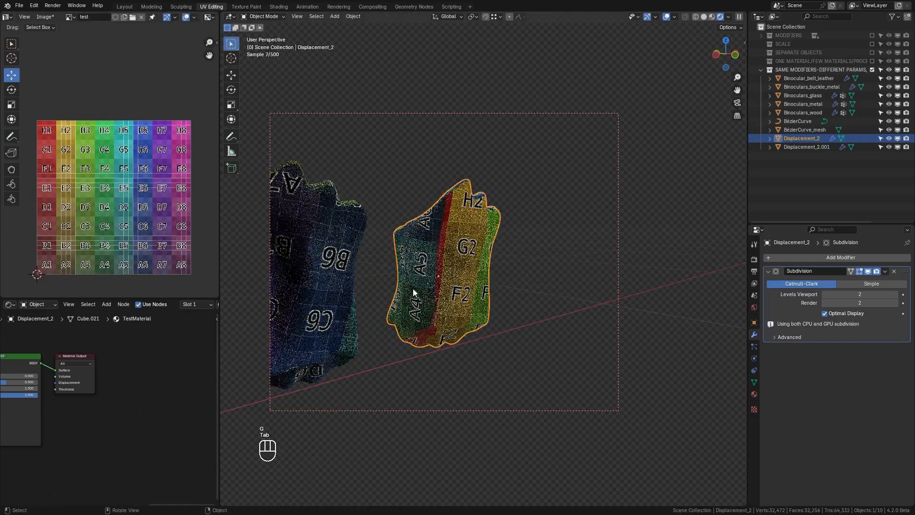
mouse_move(409, 306)
middle_down()
mouse_move(415, 316)
mouse_move(439, 301)
middle_up()
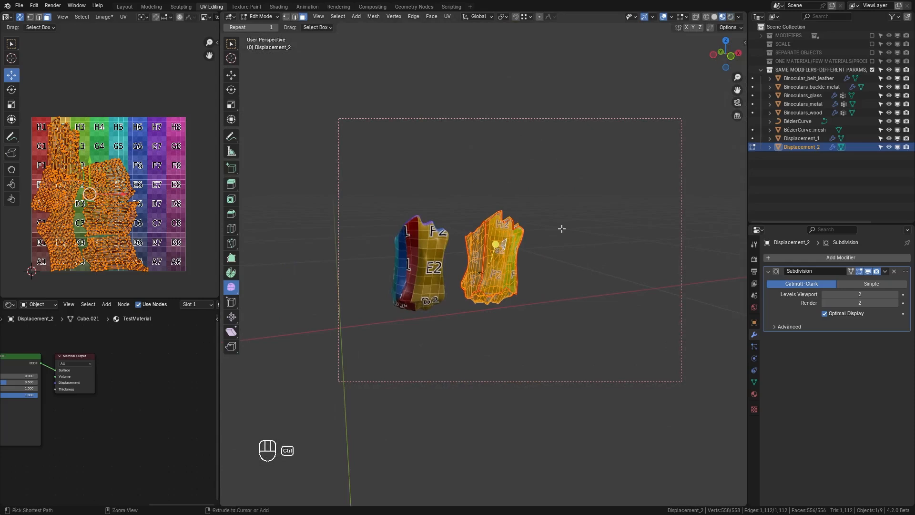
Clear the render region from the viewport and return to Object Mode.
key(ctrl+alt+b)
middle_drag(561, 229, 535, 229)
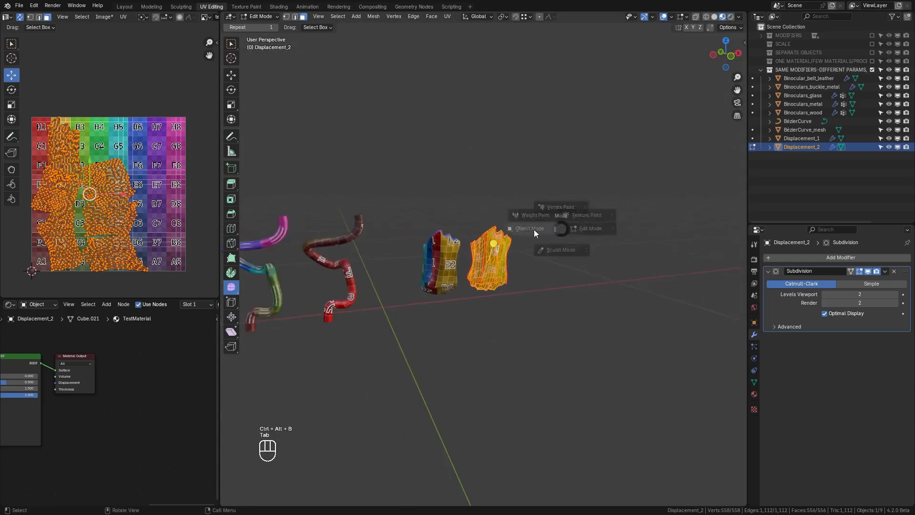
key(Tab)
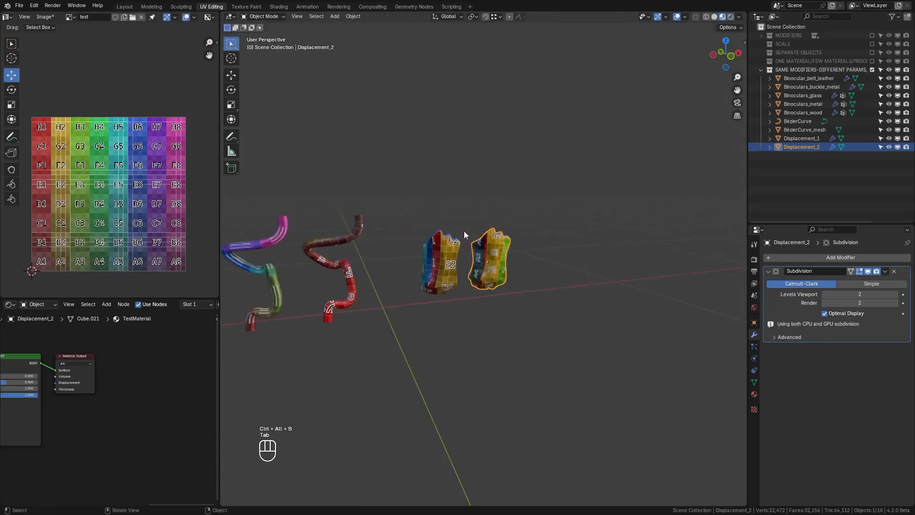
Review the modifiers of the binoculars' belt, buckle, glass, metal and wood parts one after another.
click(809, 80)
shift+middle_drag(409, 250, 533, 242)
click(794, 86)
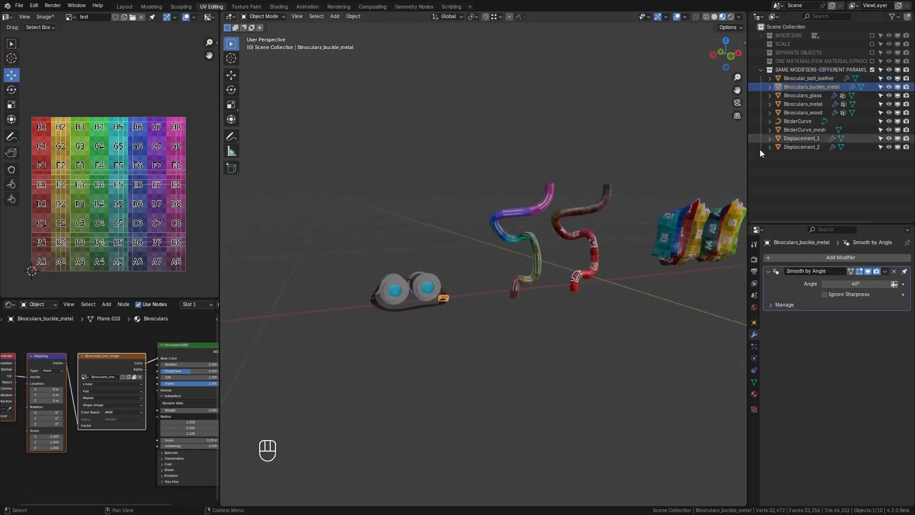
click(790, 97)
click(790, 105)
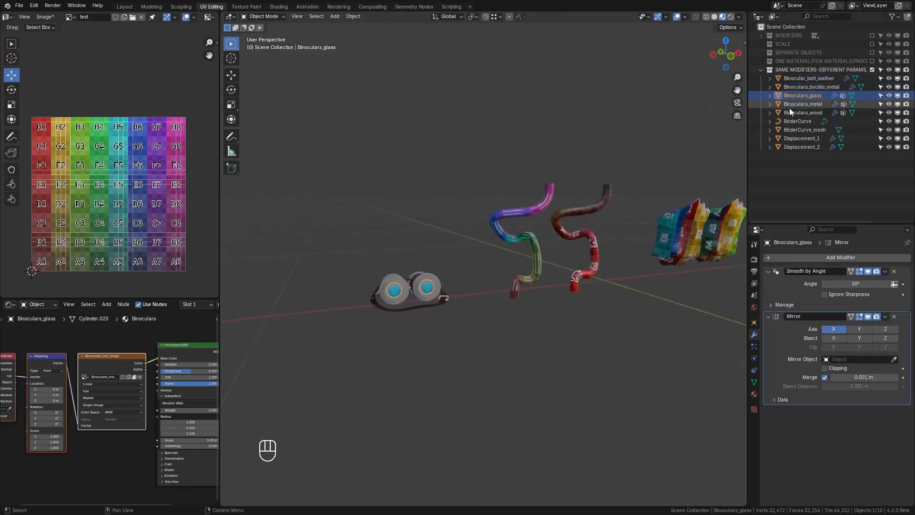
click(792, 113)
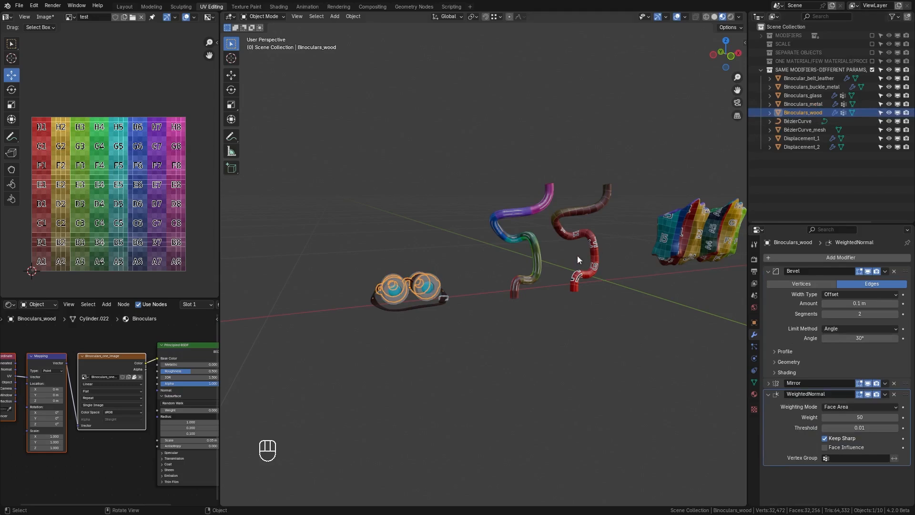
Select the Bézier curve, its mesh version and both displaced objects in turn to review their modifiers.
click(539, 250)
click(595, 241)
shift+middle_drag(594, 241, 418, 261)
click(436, 257)
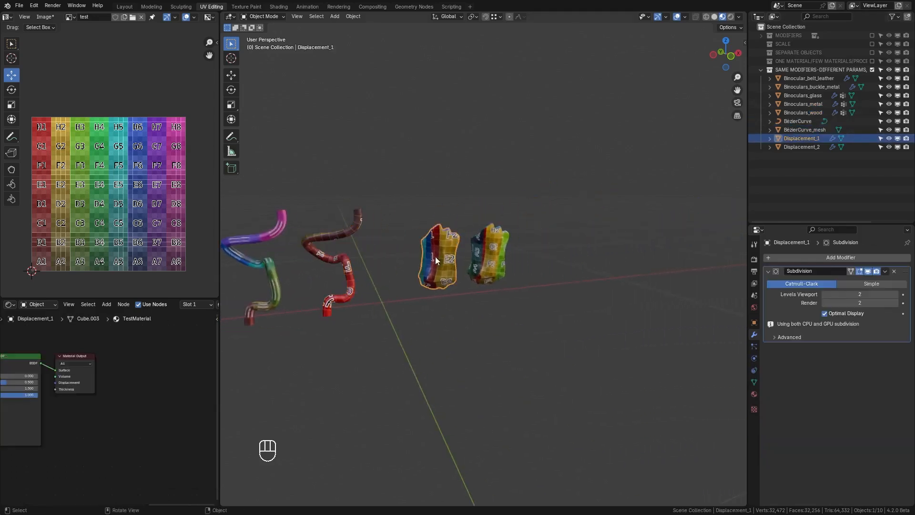
click(486, 253)
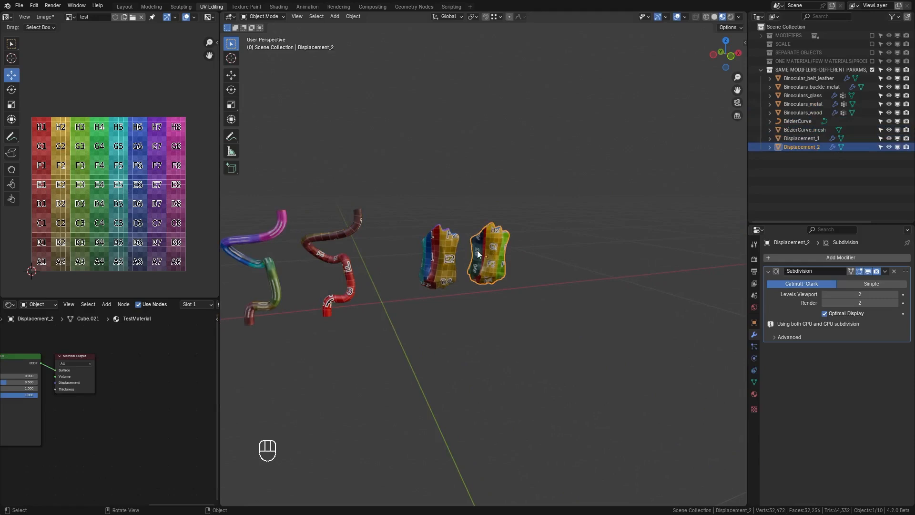
middle_drag(356, 266, 465, 260)
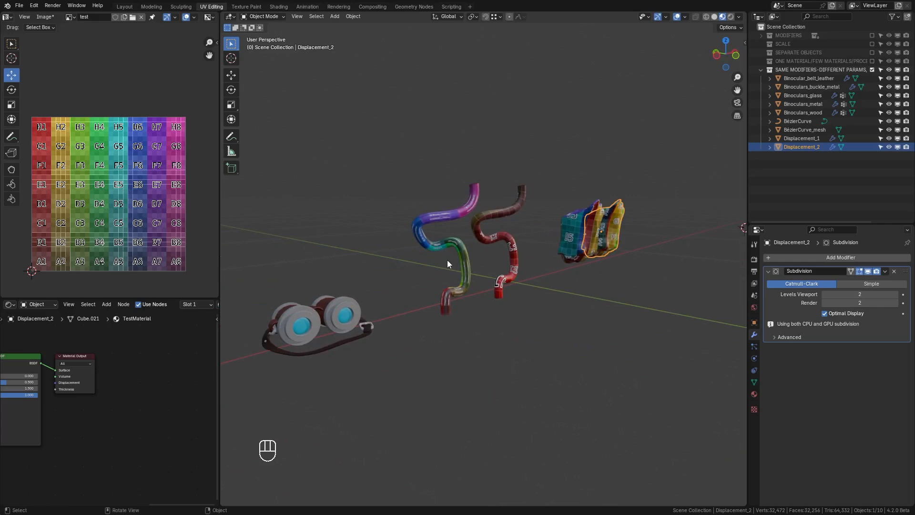